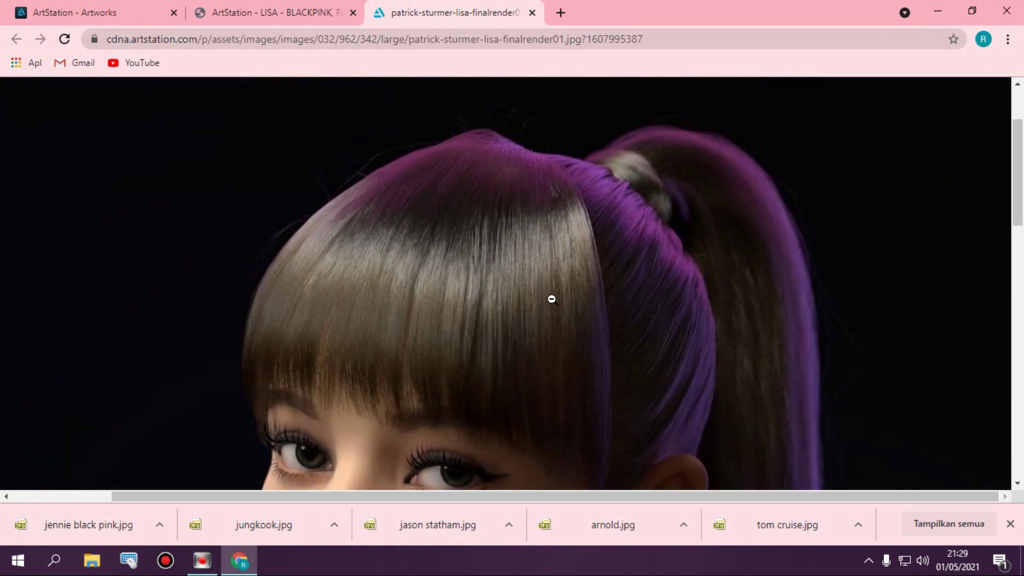
Save the full-size LISA portrait image as "black pink lisa" in JPG format in the Videos folder
scroll(550, 297, down, 12)
scroll(552, 300, down, 4)
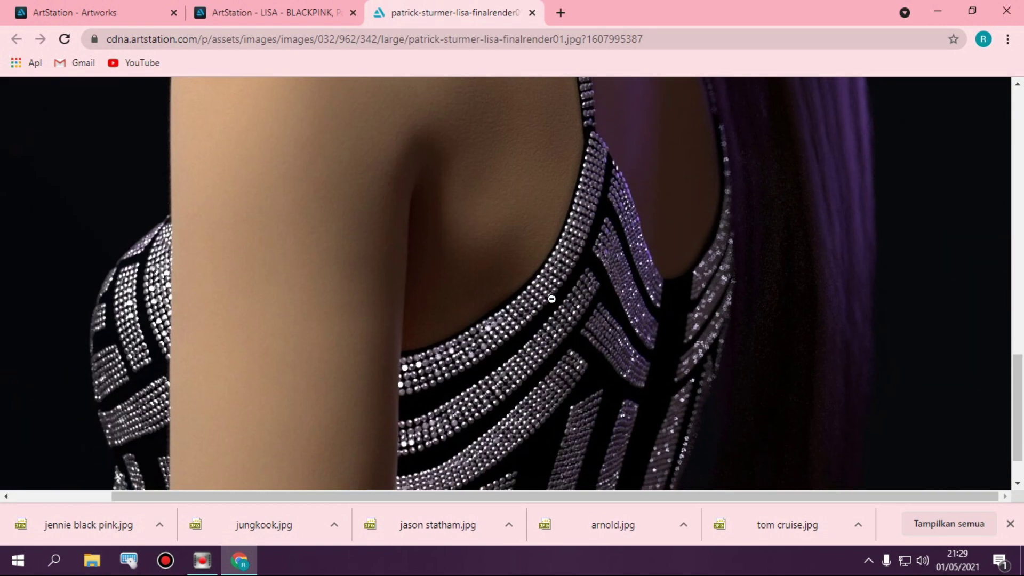
scroll(551, 296, up, 9)
right_click(517, 237)
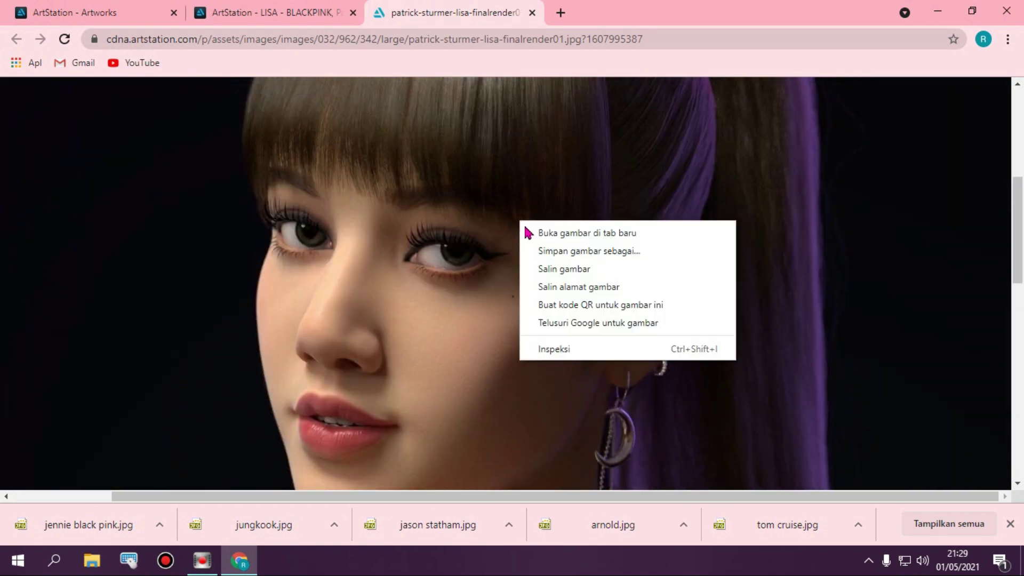
click(560, 248)
text(black pink lisa)
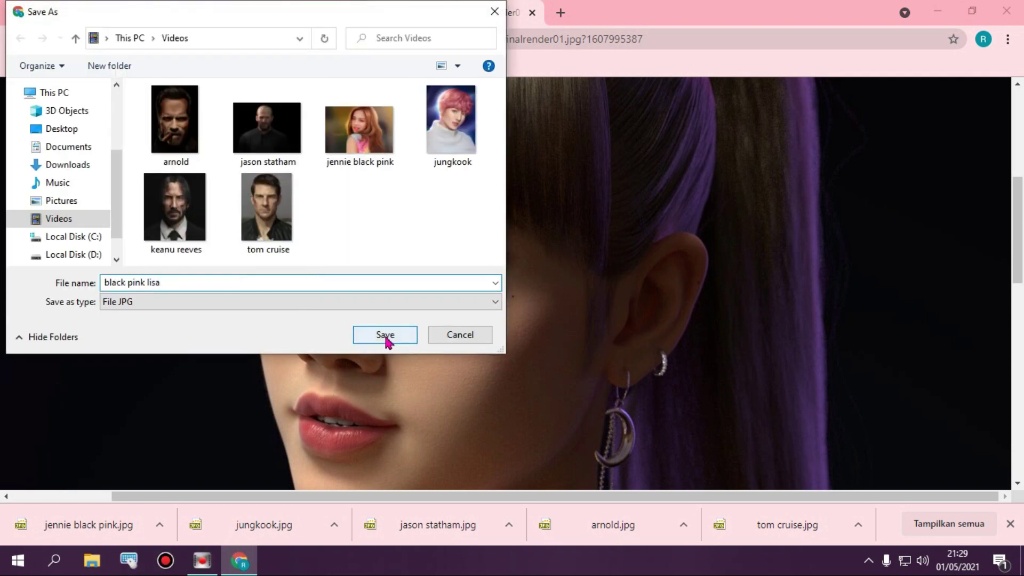
click(385, 335)
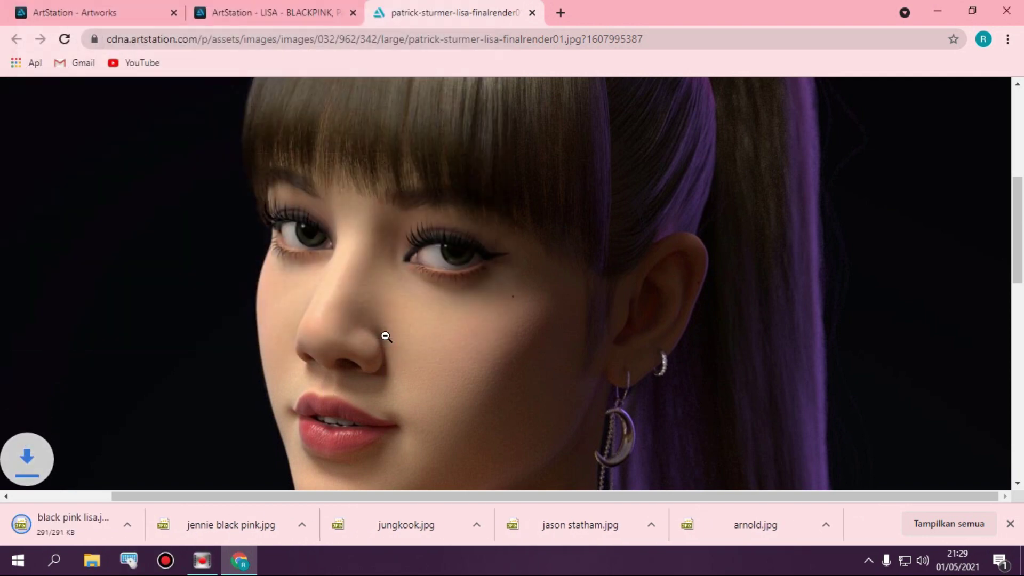
click(385, 338)
Close the full-size image and the LISA artwork page, and exit the browser
click(532, 12)
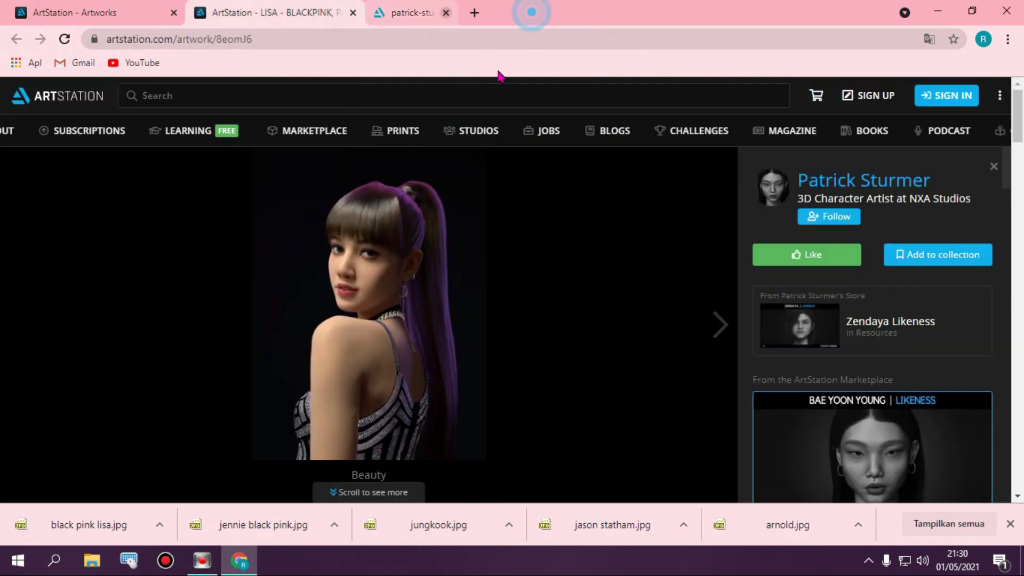
click(352, 12)
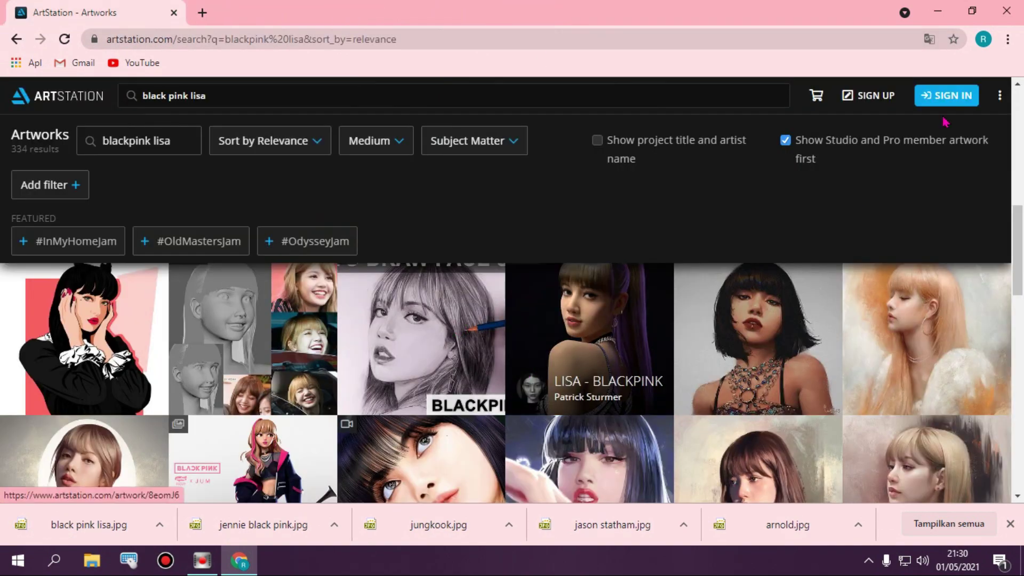
click(1007, 11)
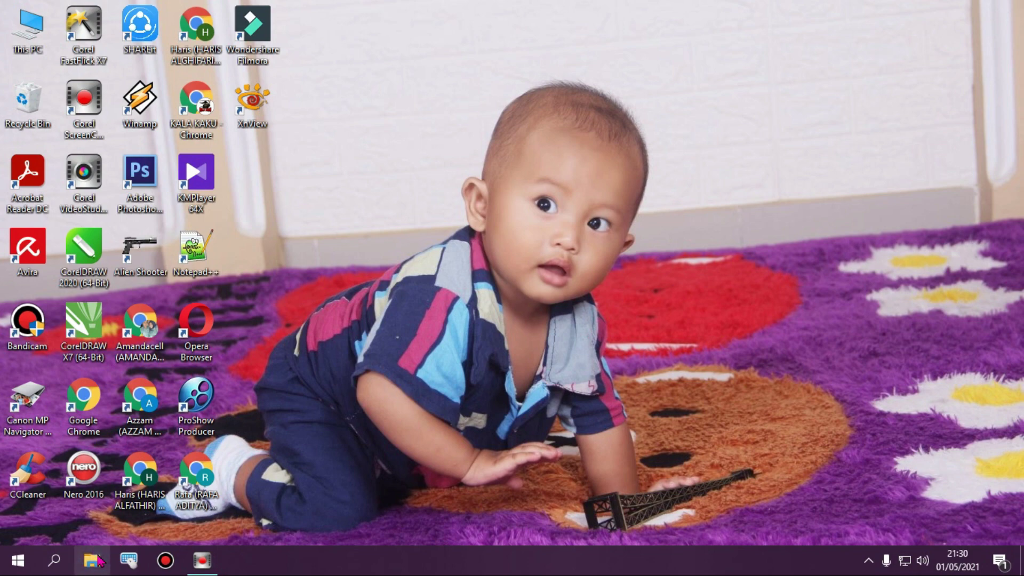
Open the Videos folder in File Explorer to check the saved portrait images
click(92, 560)
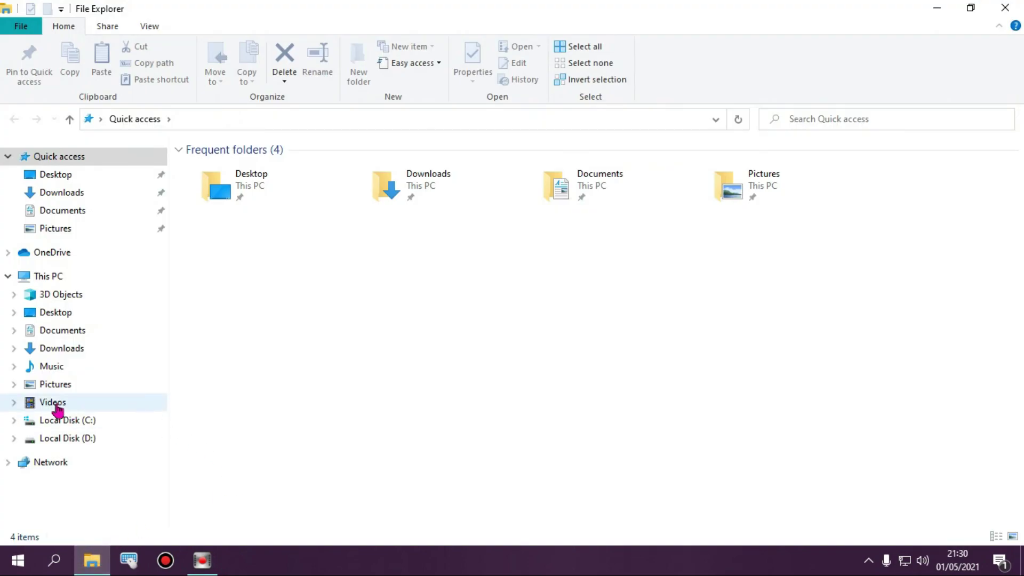
click(59, 403)
scroll(578, 370, down, 1)
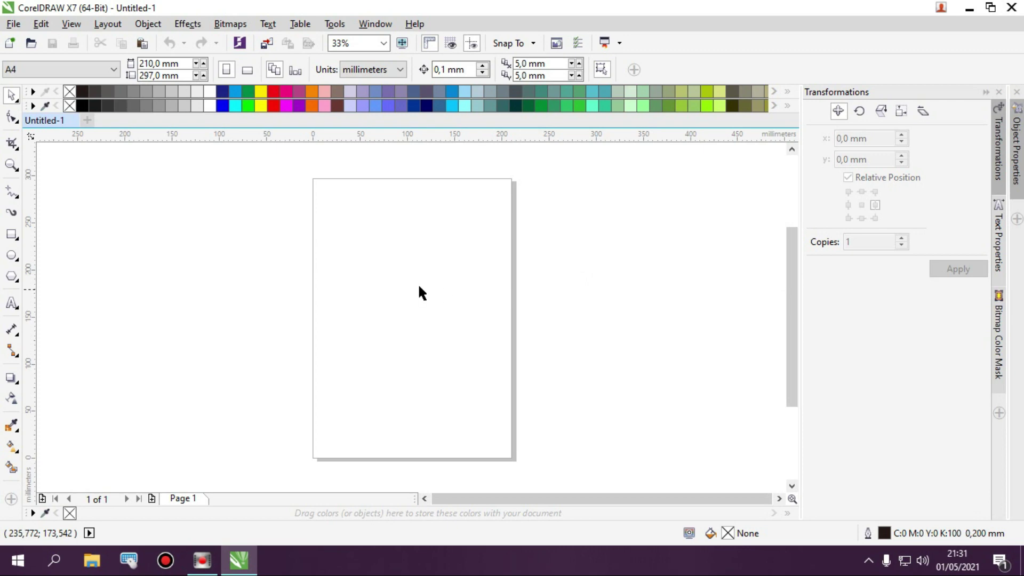
In CorelDRAW, set the page size to F4 and draw a rectangle about 211 × 331 mm covering the page
click(89, 74)
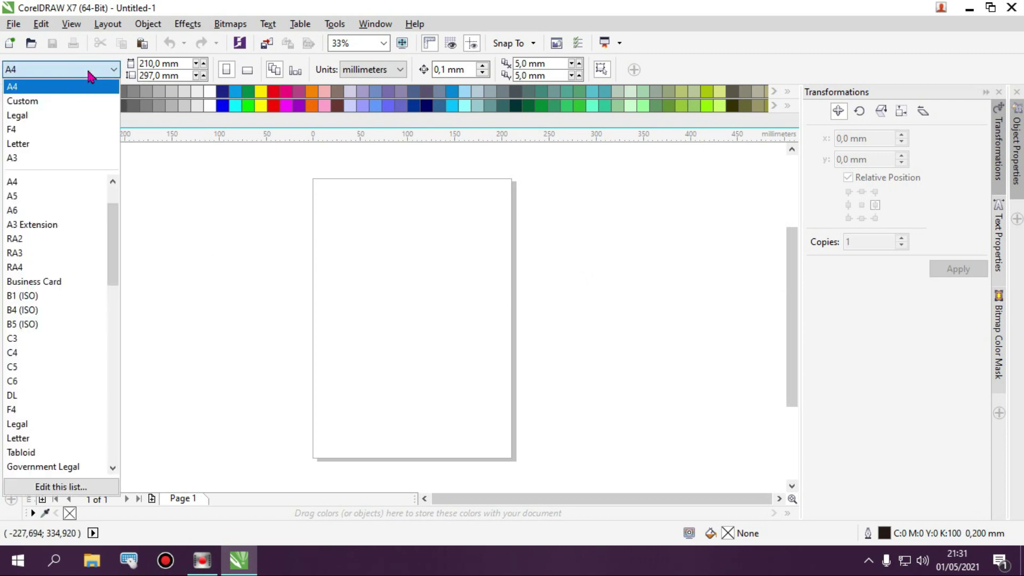
click(26, 137)
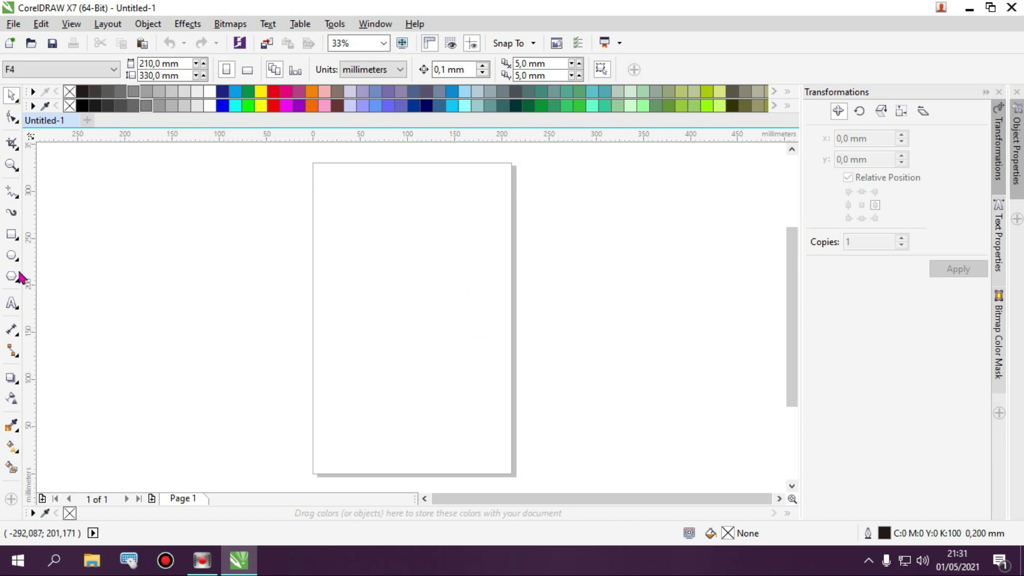
right_click(13, 239)
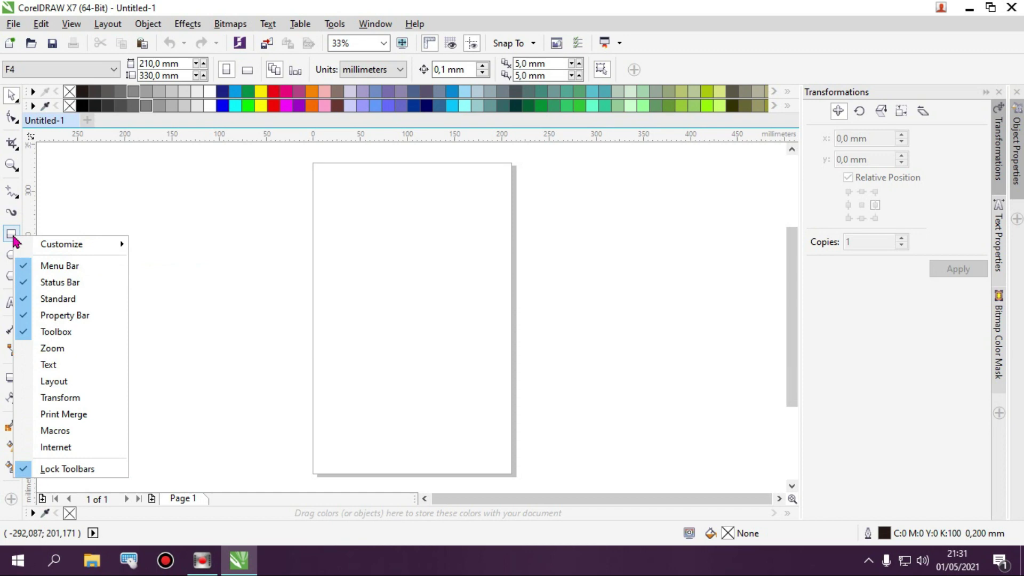
click(12, 239)
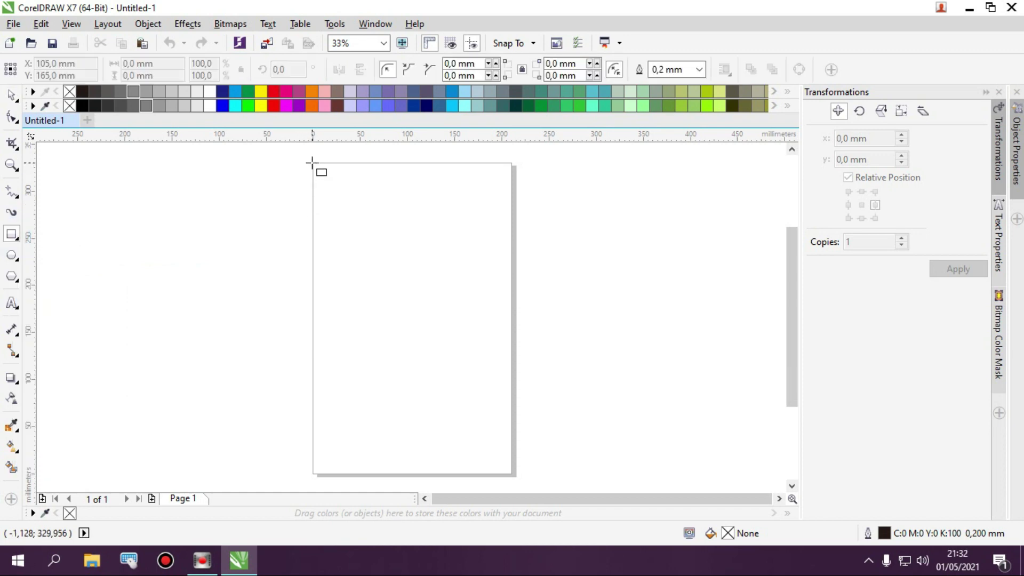
drag(313, 163, 512, 474)
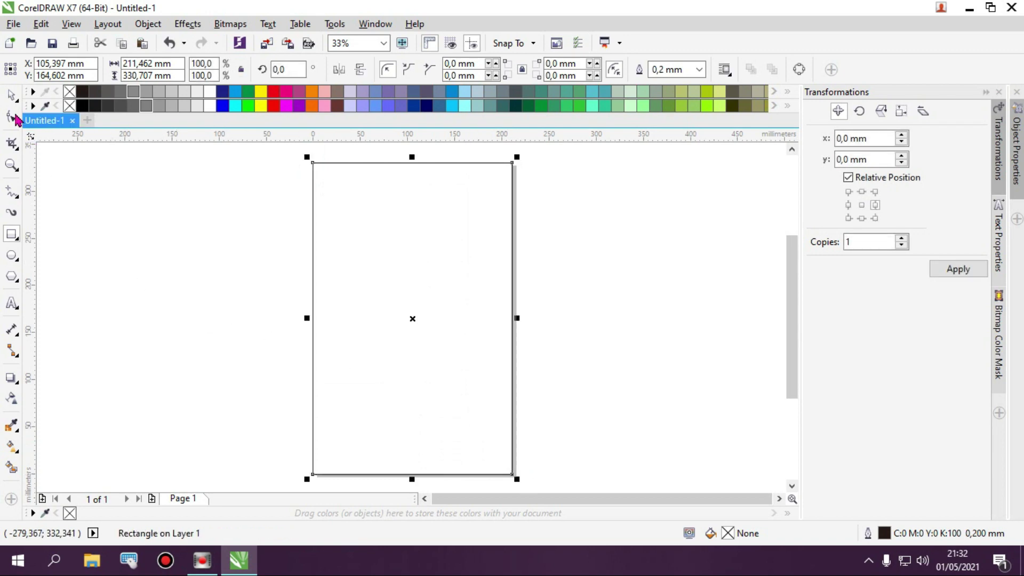
Centre the page-sized rectangle on the page and deselect it
click(426, 334)
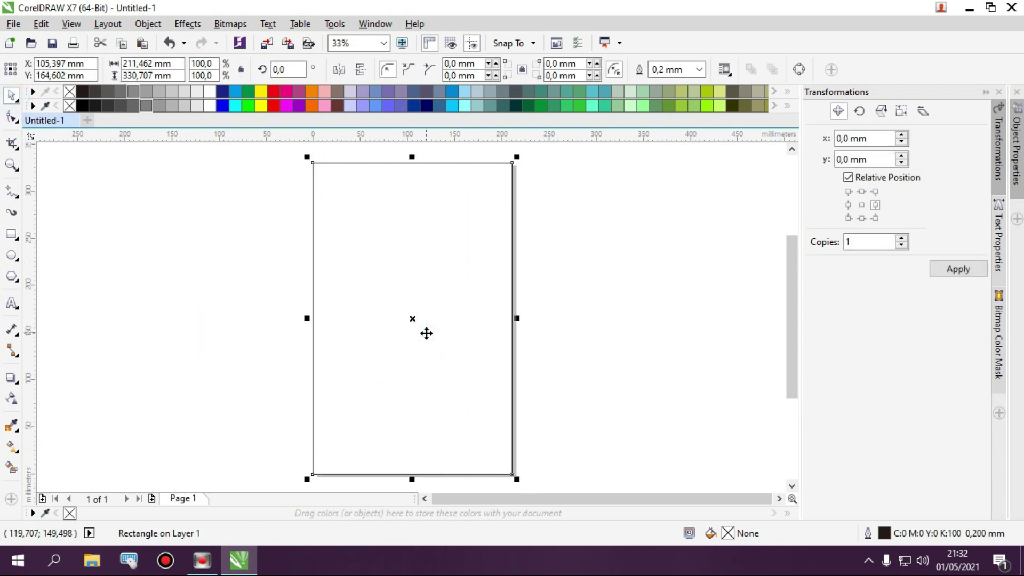
key(p)
click(548, 274)
scroll(295, 248, down, 2)
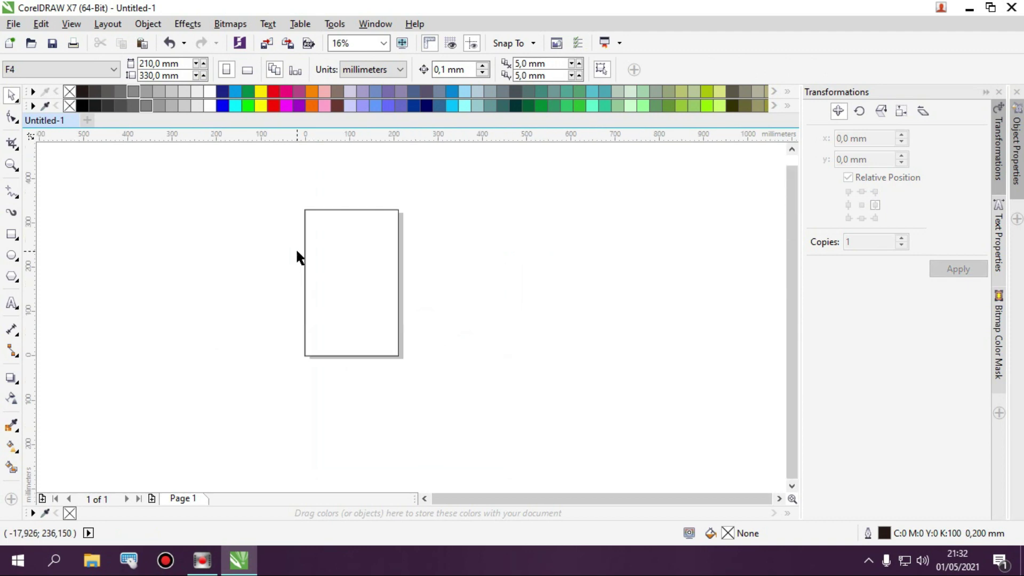
Import all the portrait images from the Videos folder into the drawing
click(444, 223)
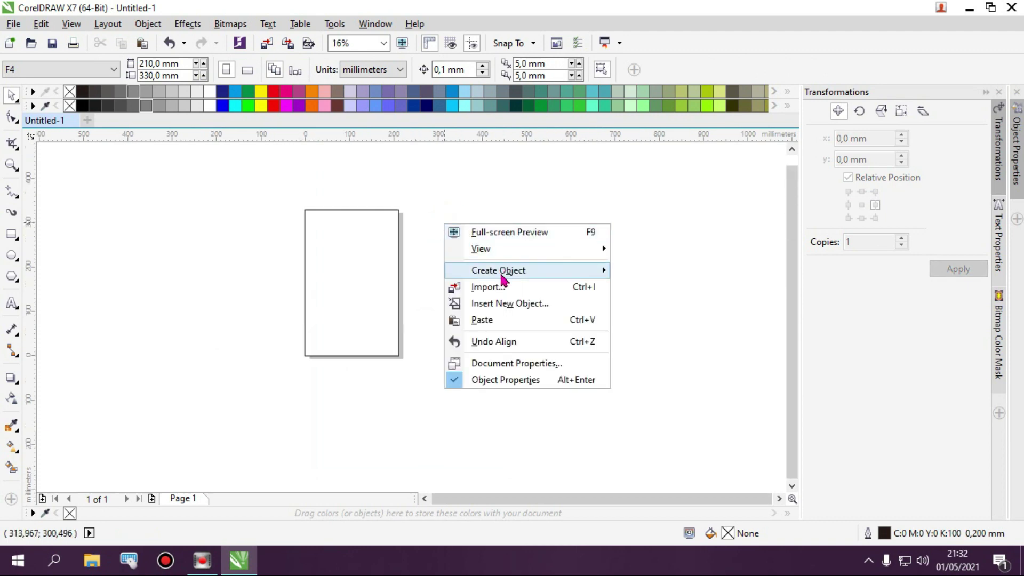
click(501, 286)
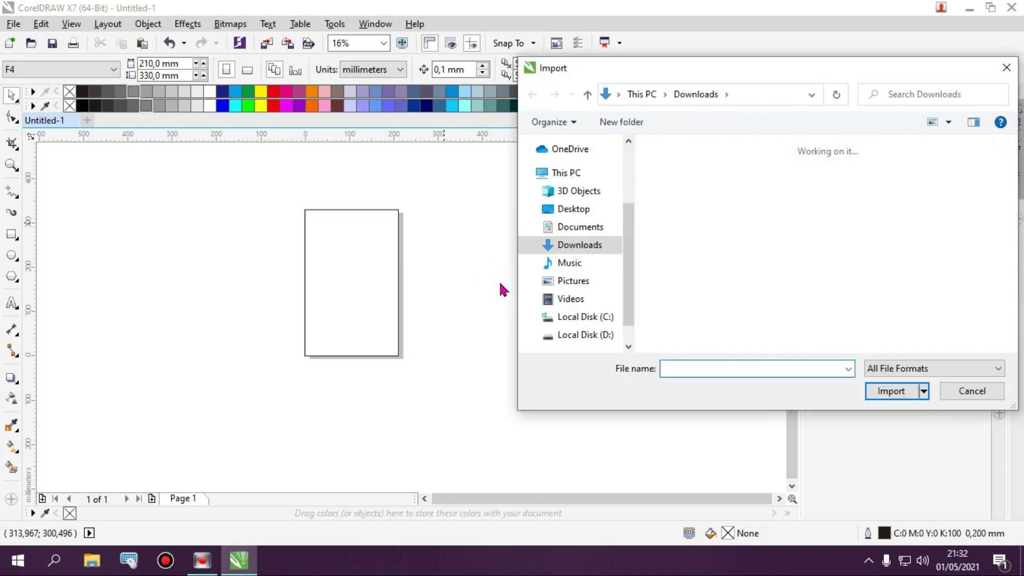
click(559, 301)
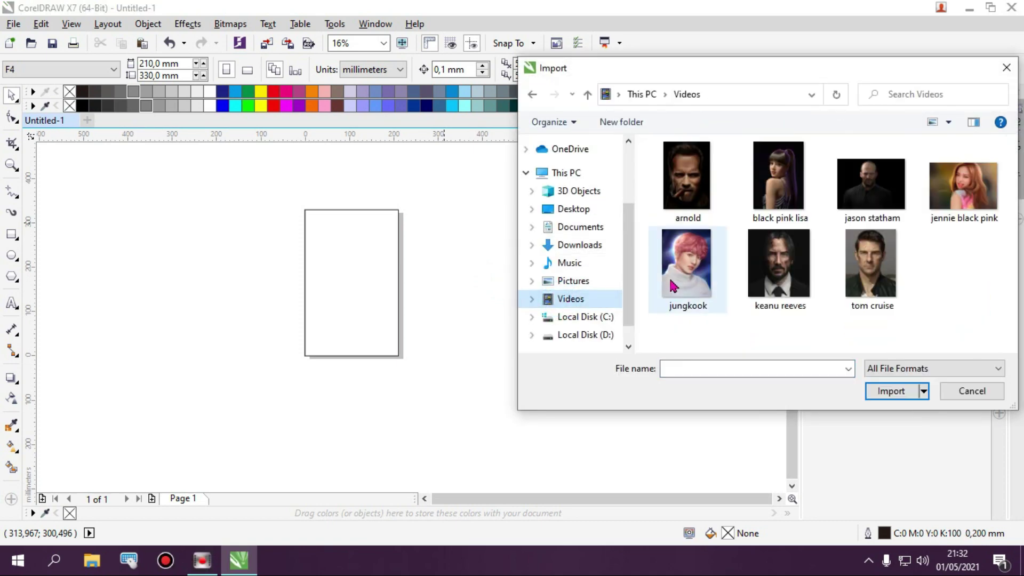
click(679, 279)
key(ctrl+a)
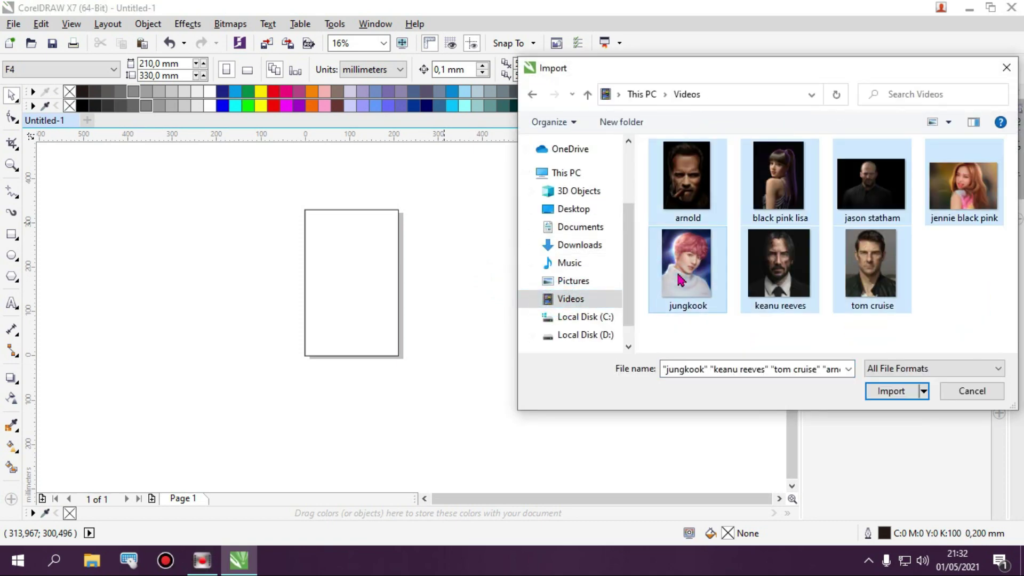
click(880, 393)
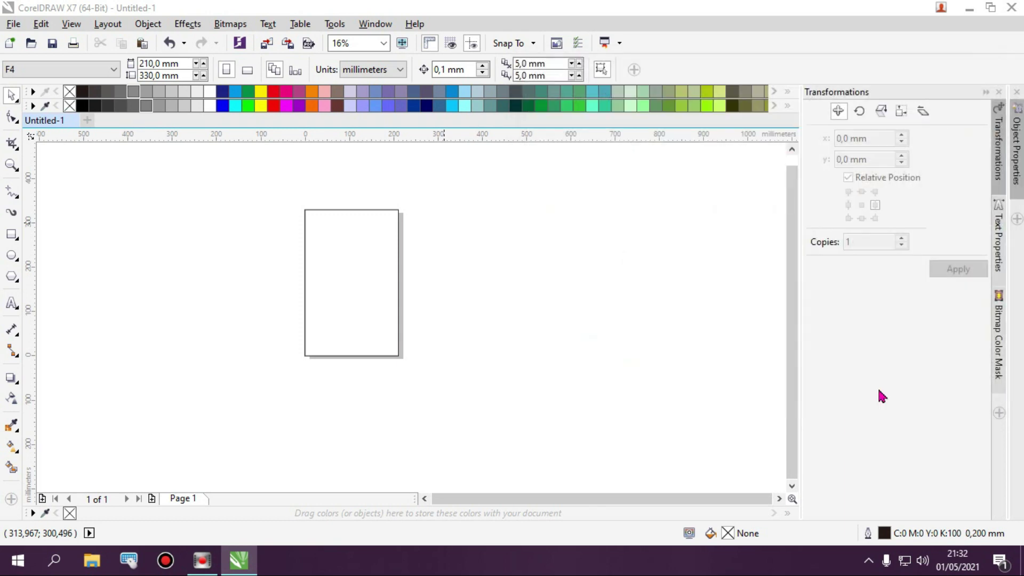
Place the imported portraits side by side in a row beside the page, from arnold through tom cruise, with their upper edges aligned
click(412, 212)
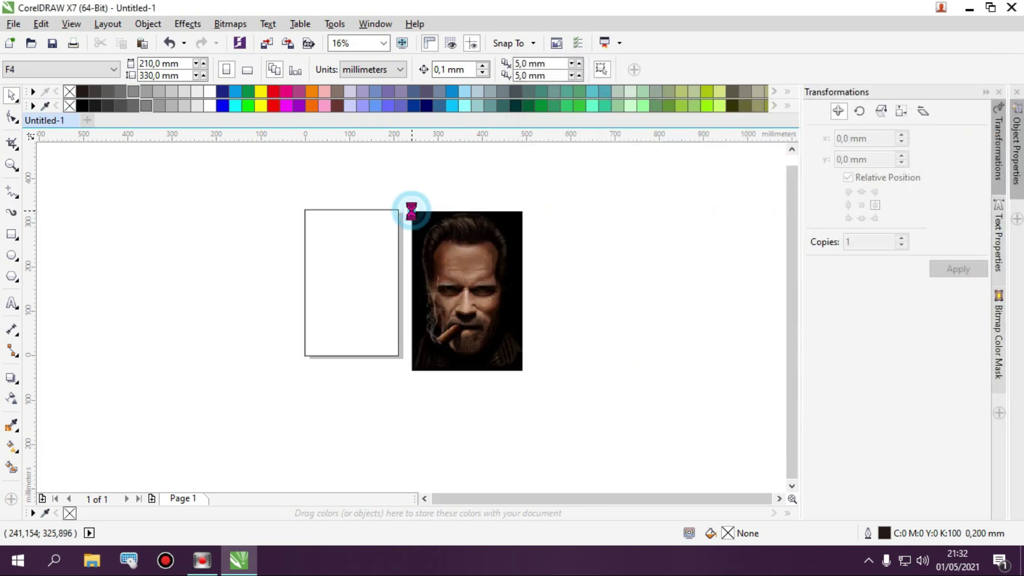
click(523, 212)
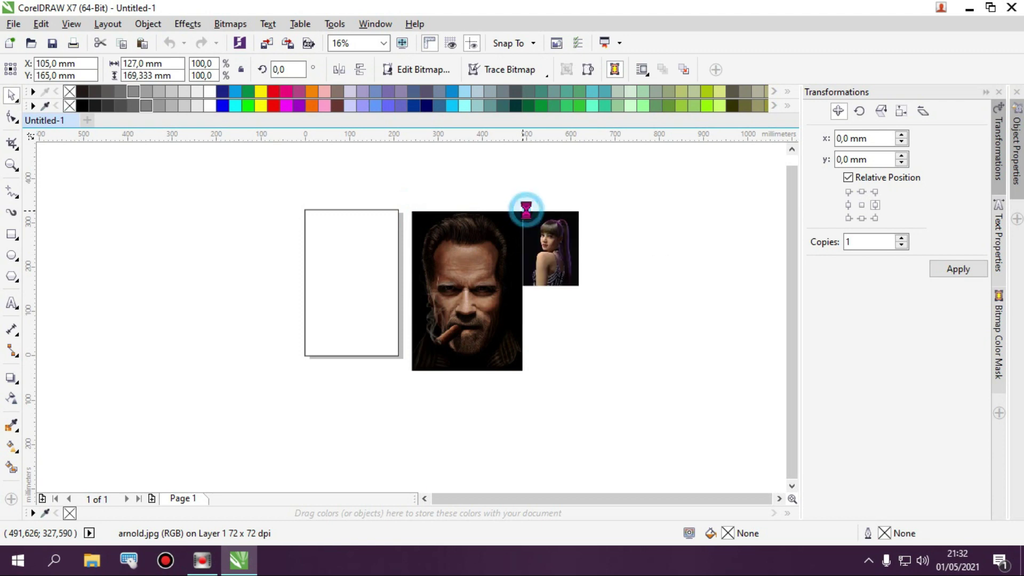
click(579, 212)
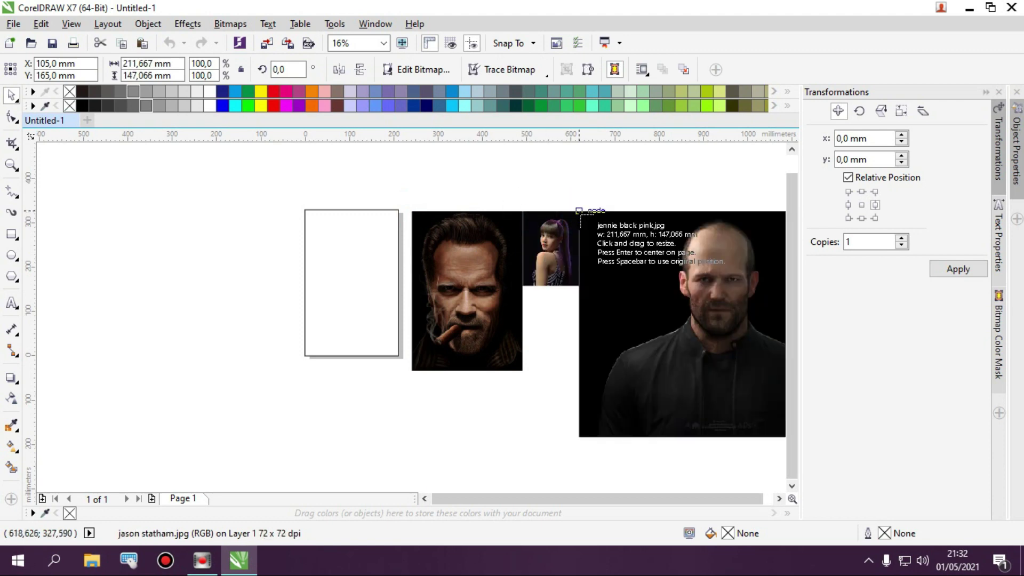
scroll(378, 248, down, 2)
scroll(515, 245, up, 1)
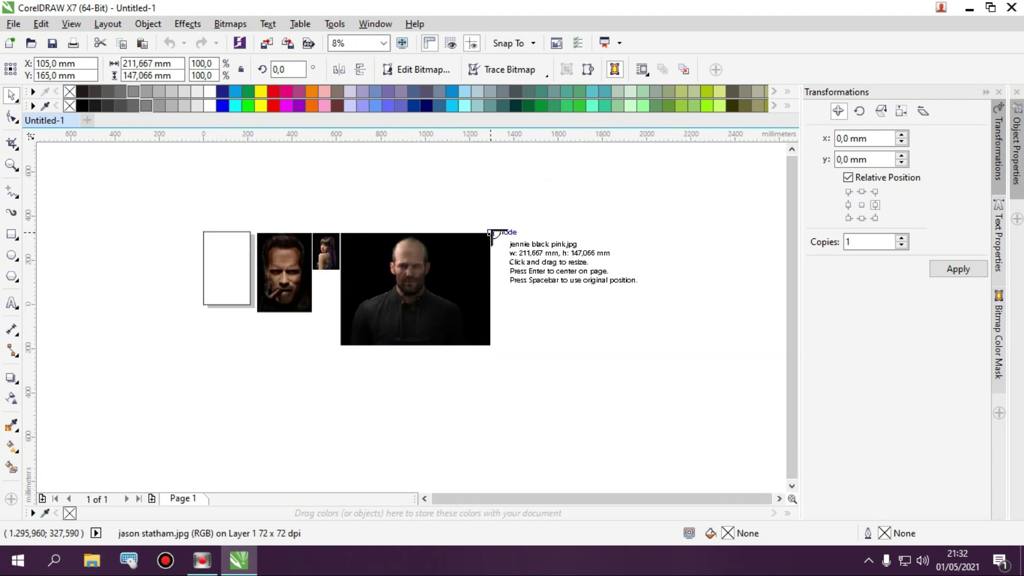
click(537, 233)
click(593, 233)
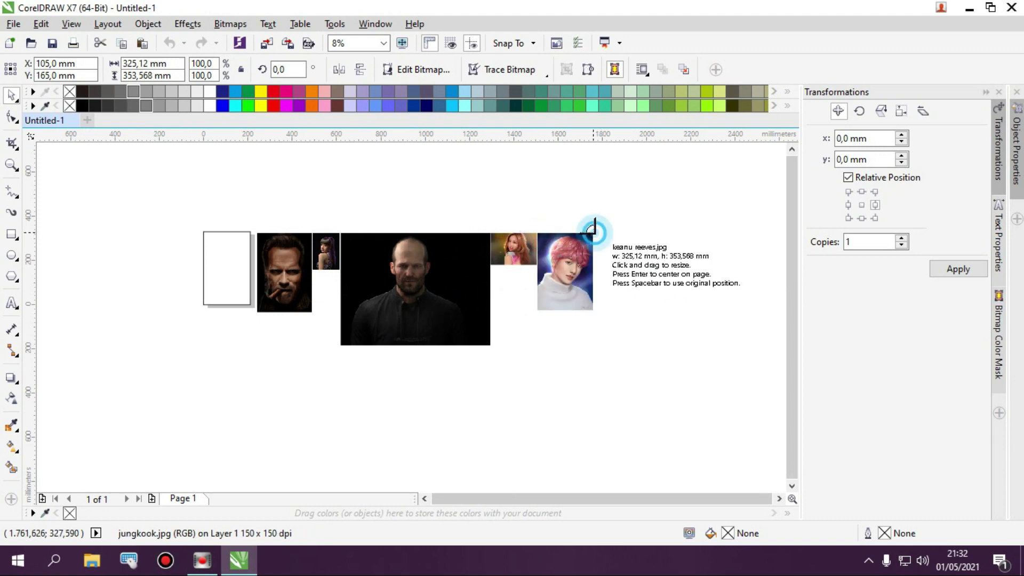
click(665, 233)
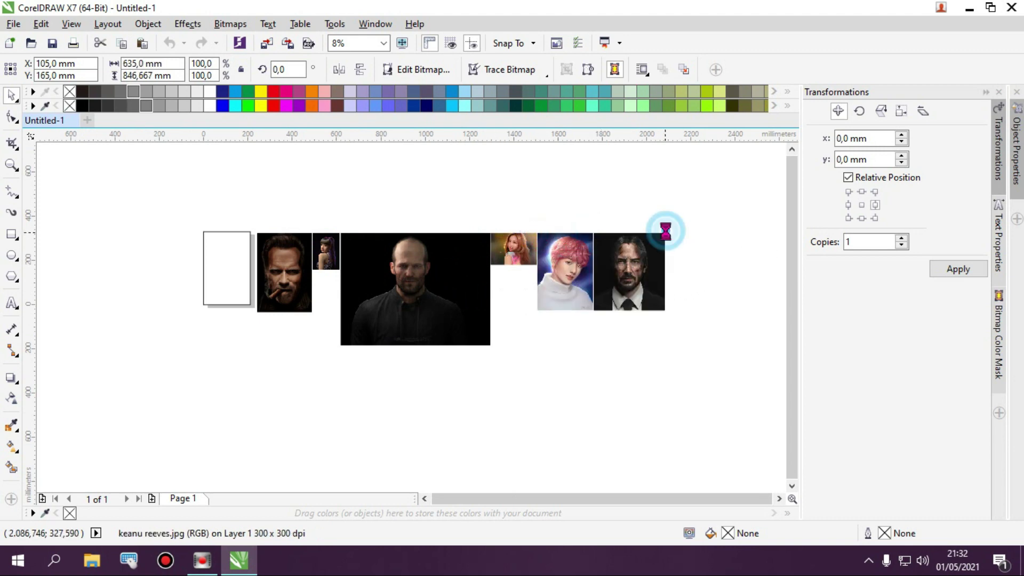
click(526, 352)
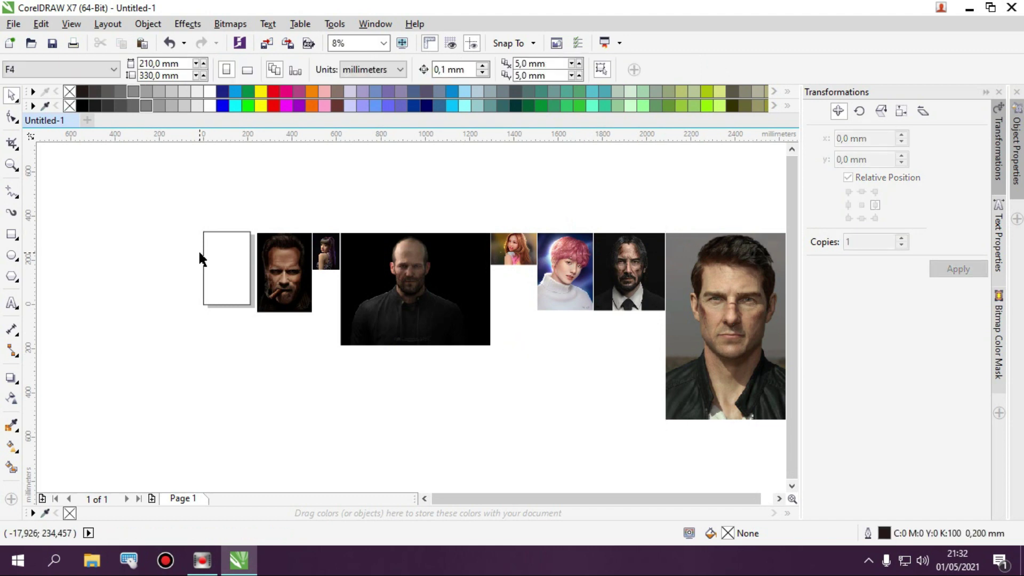
PowerClip the arnold image inside the page-sized rectangle
scroll(198, 249, up, 2)
scroll(525, 278, down, 1)
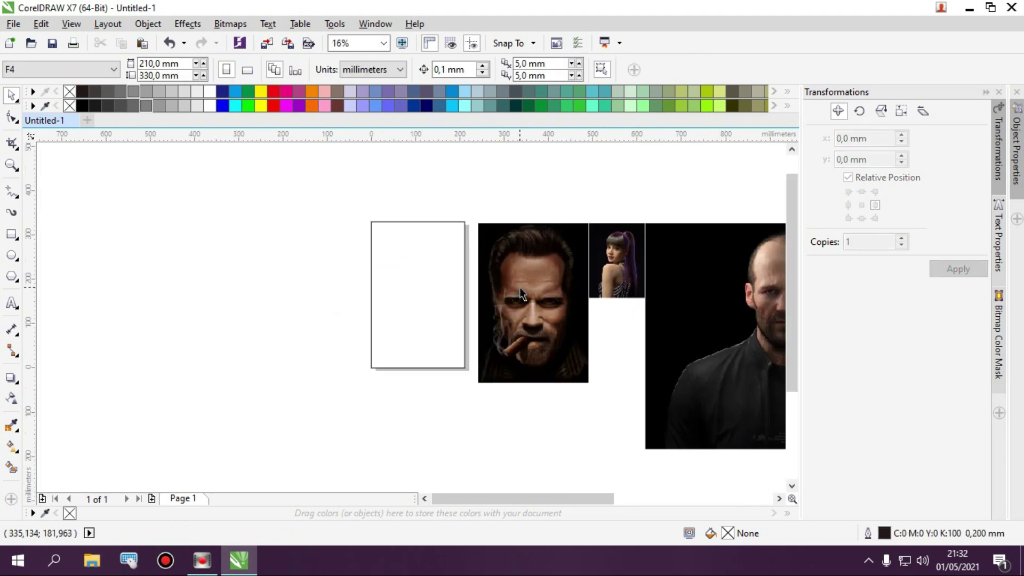
right_click(520, 287)
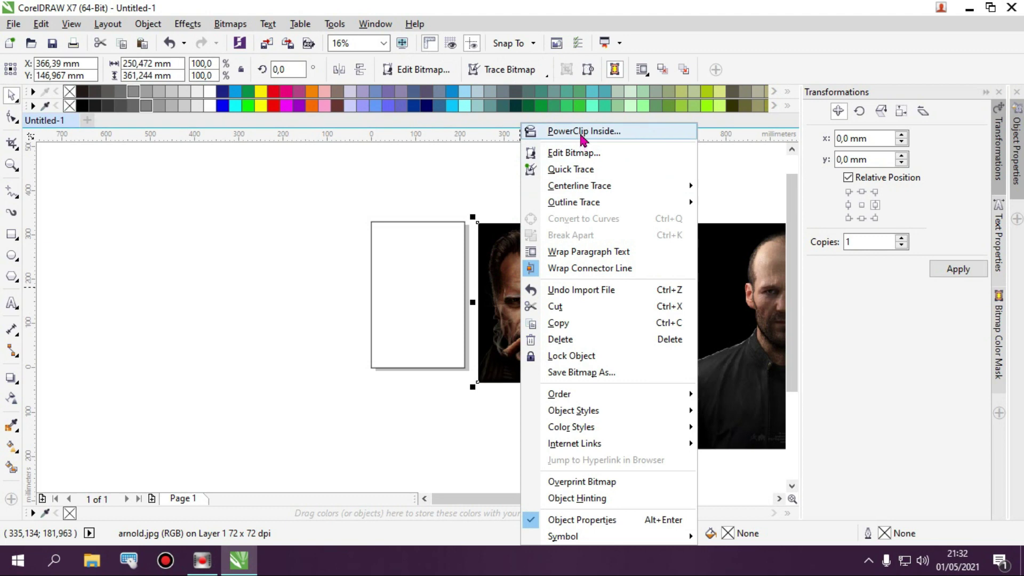
click(583, 132)
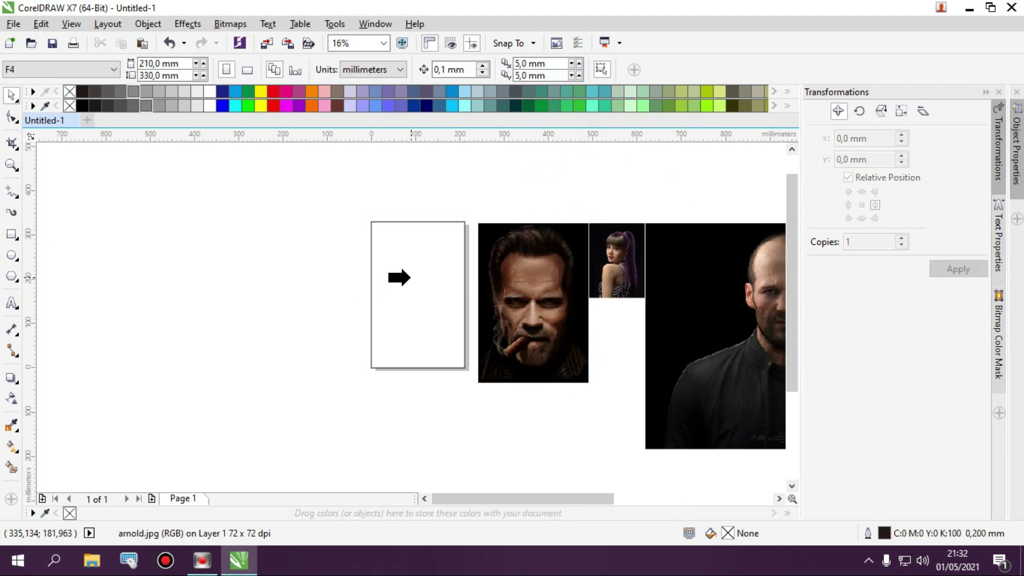
click(400, 276)
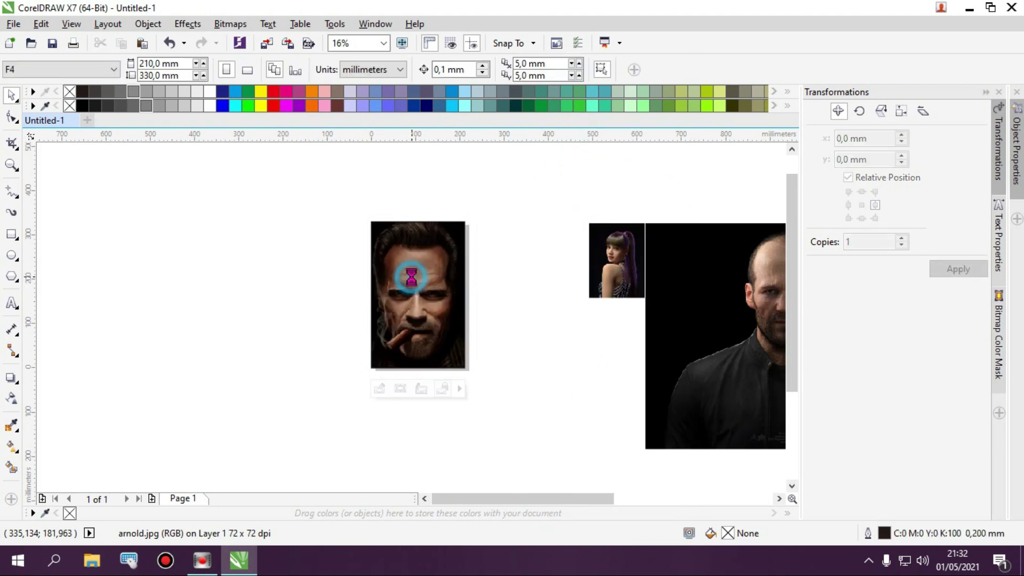
Edit the PowerClip contents and scale the arnold image about its centre to 91.5%, matching the frame's height
click(378, 390)
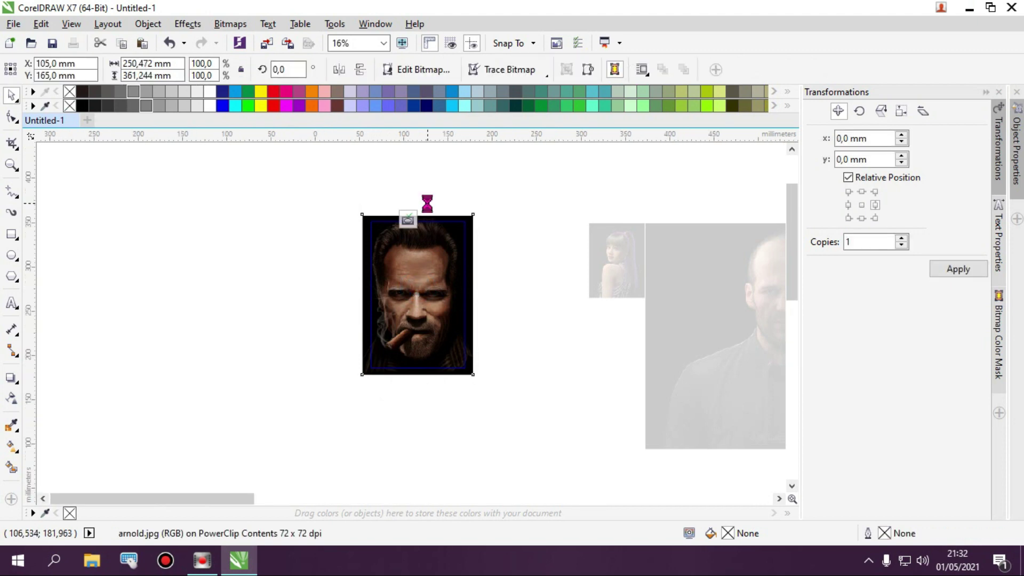
scroll(630, 257, up, 5)
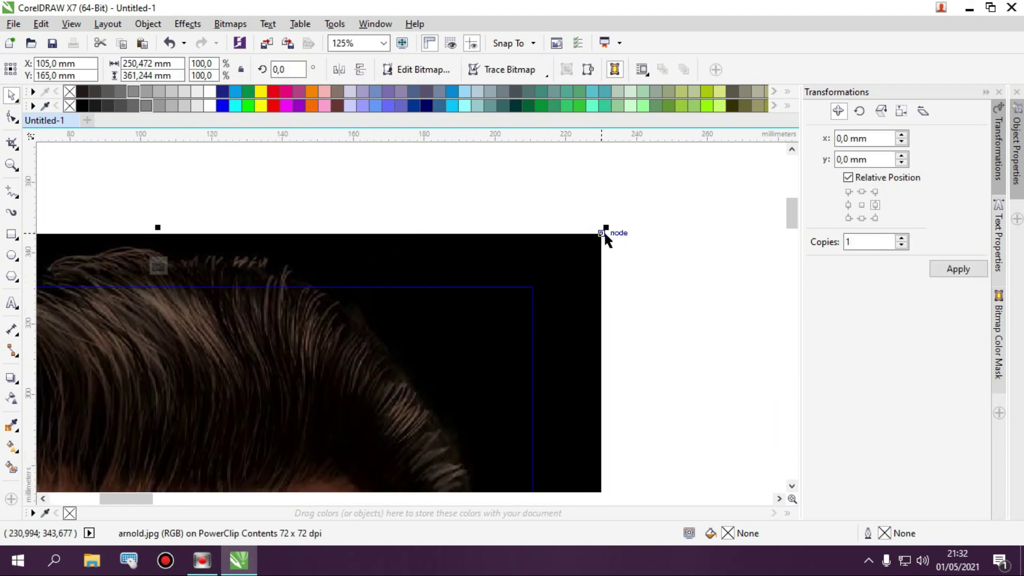
drag(606, 231, 592, 280)
scroll(580, 216, down, 5)
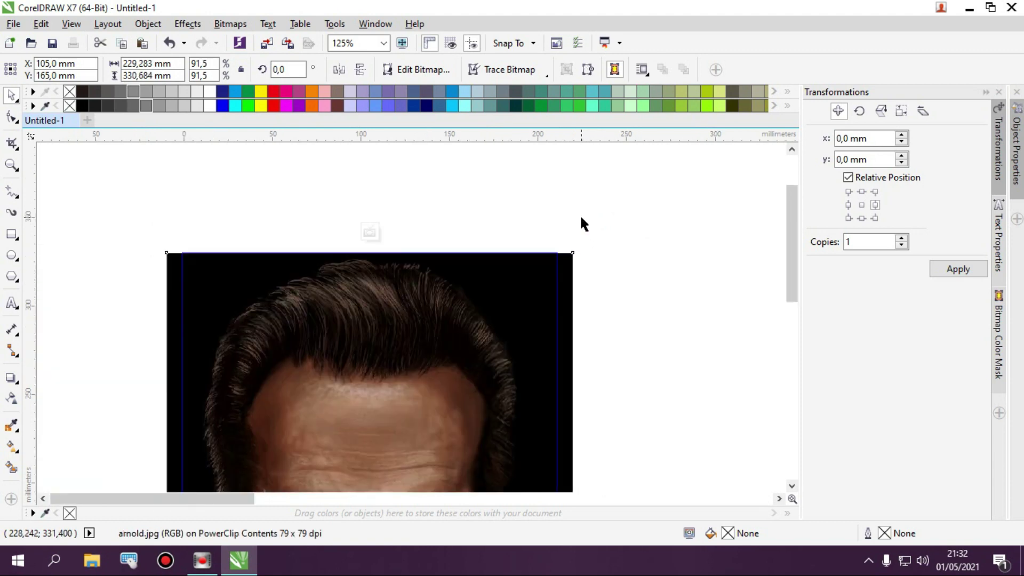
Finish editing the PowerClip contents of the arnold frame
scroll(558, 297, up, 2)
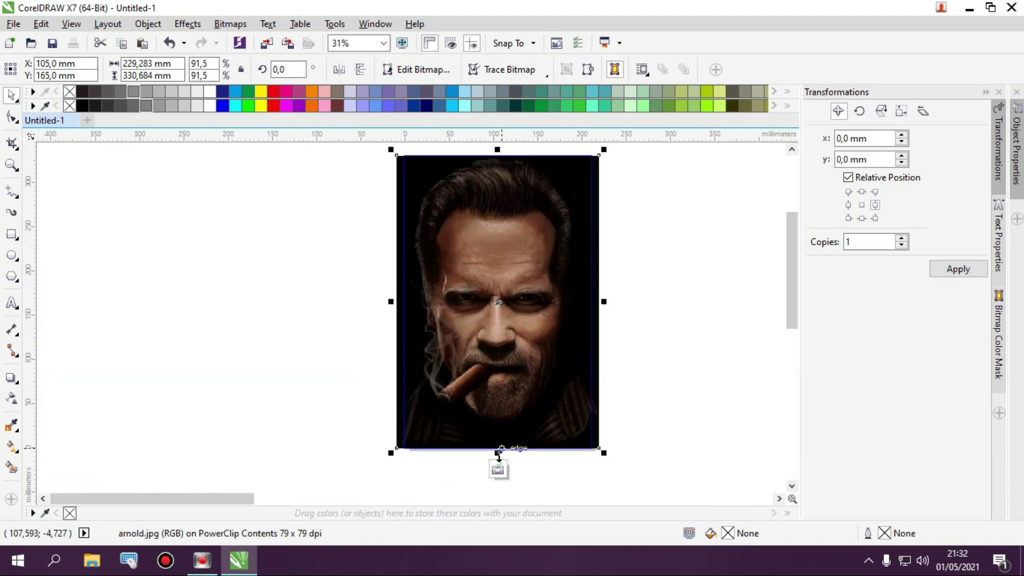
click(497, 472)
scroll(464, 346, down, 2)
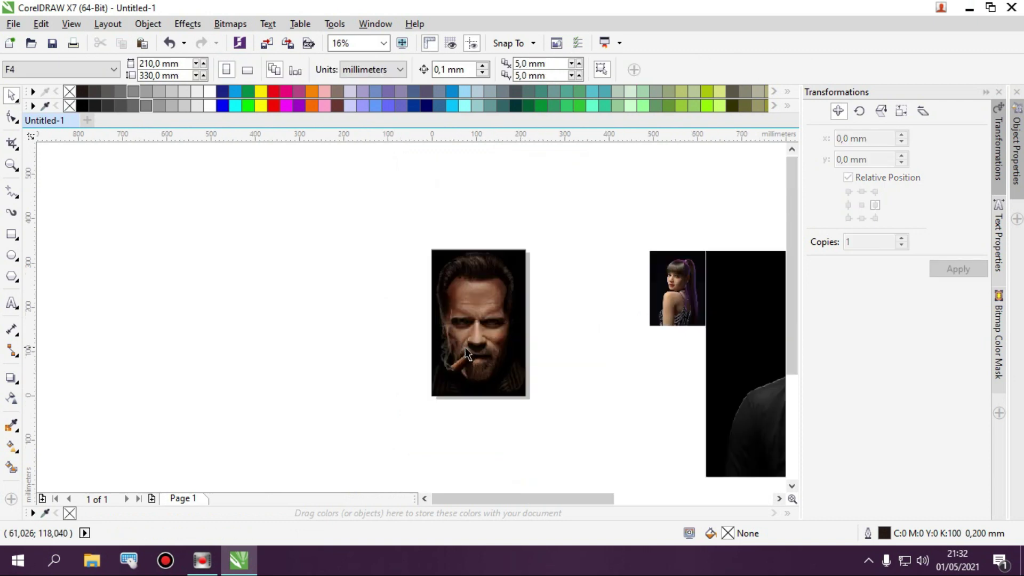
Place a copy of the framed arnold portrait left of the page, and extract and delete the image from the original frame
drag(465, 347, 480, 324)
right_click(480, 324)
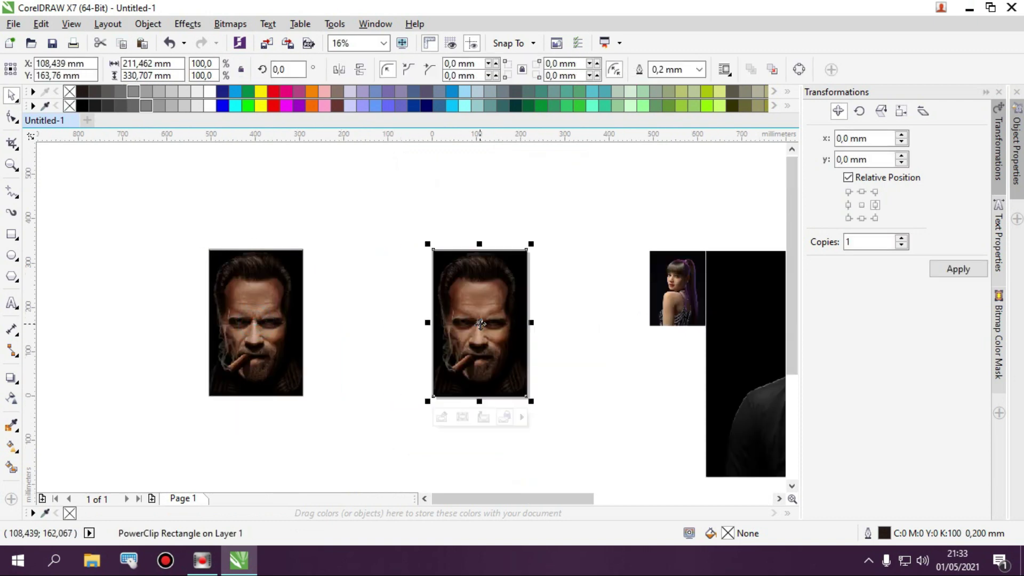
key(p)
right_click(478, 323)
click(429, 401)
click(479, 417)
key(Delete)
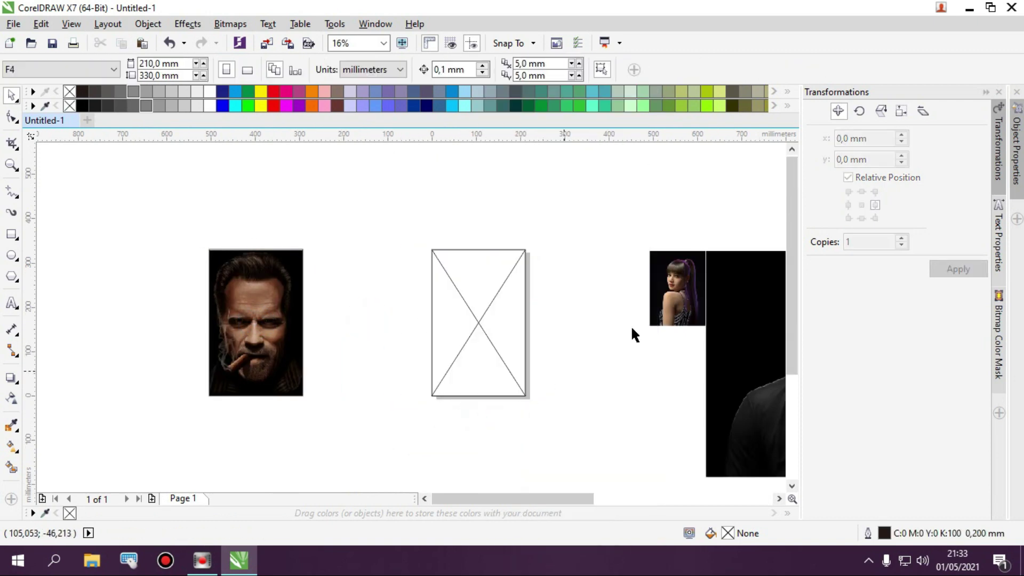
Bring the black pink lisa image next to the page and PowerClip it inside the empty frame
drag(673, 282, 566, 288)
right_click(566, 288)
click(616, 133)
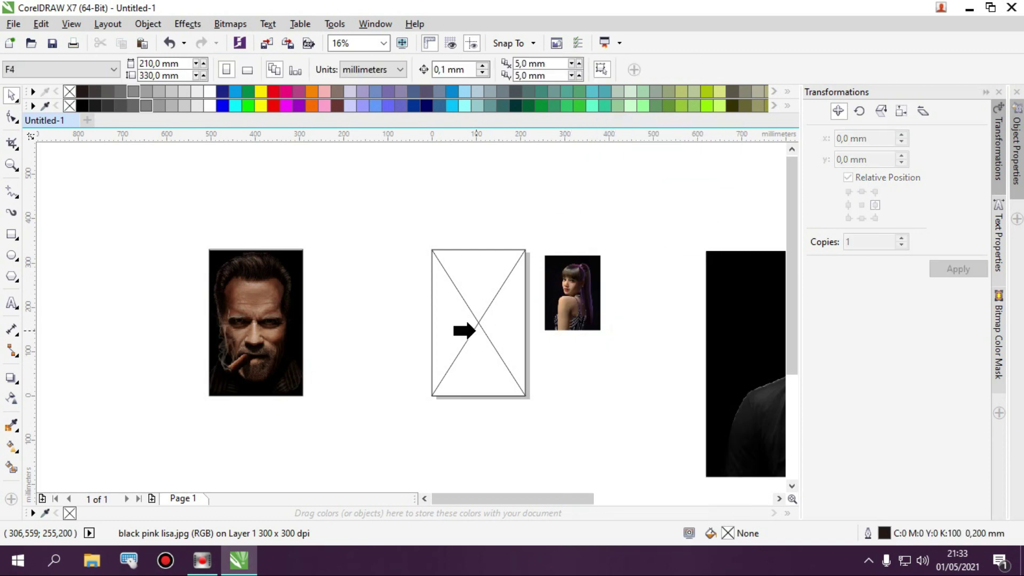
click(470, 360)
Edit the PowerClip contents, scaling the lisa image about its centre to 196.1% and shifting it left to X 100.3 mm
click(438, 417)
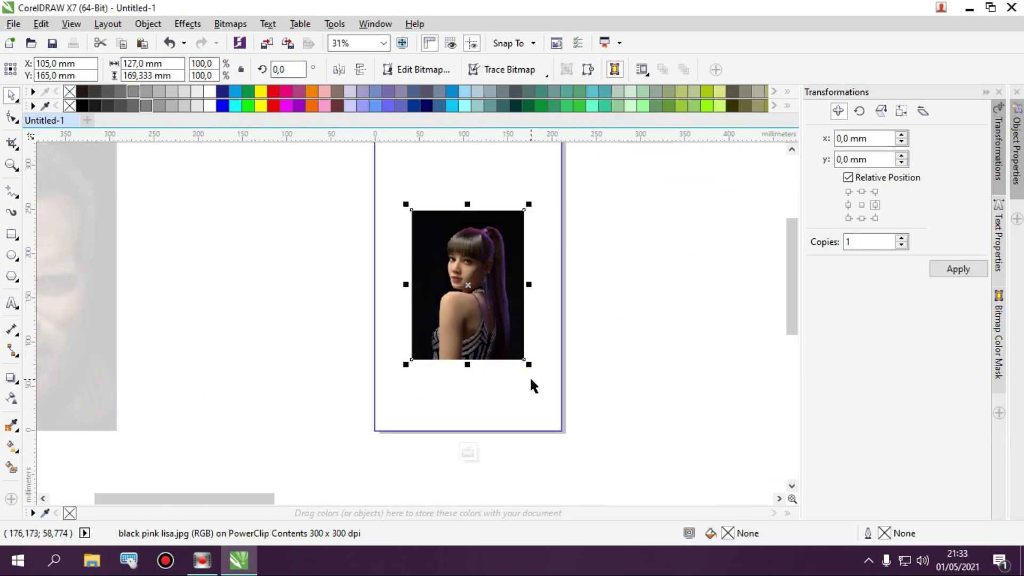
drag(528, 366, 583, 462)
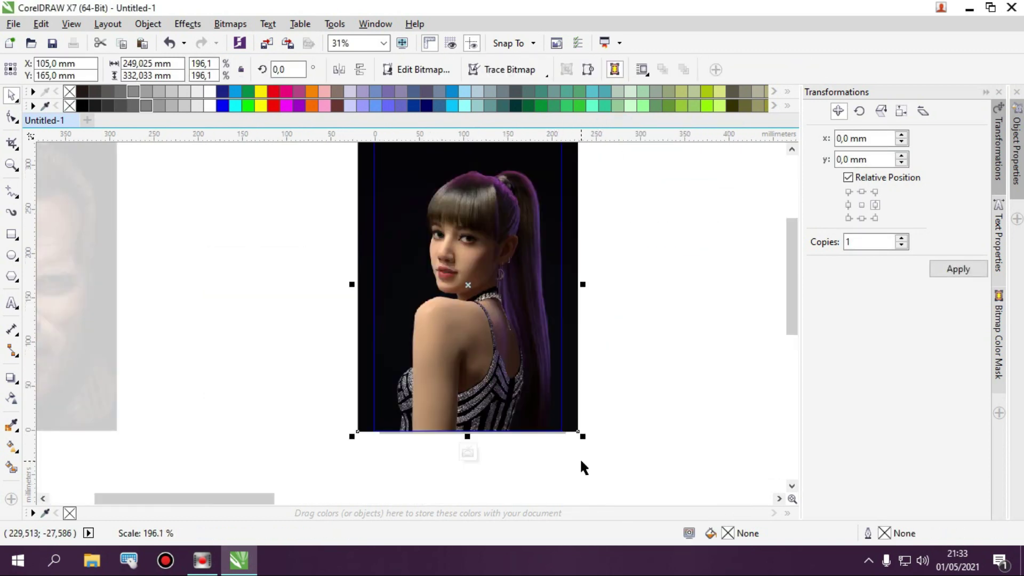
scroll(491, 283, up, 2)
drag(491, 283, 483, 283)
scroll(473, 340, down, 2)
scroll(504, 330, up, 1)
click(428, 167)
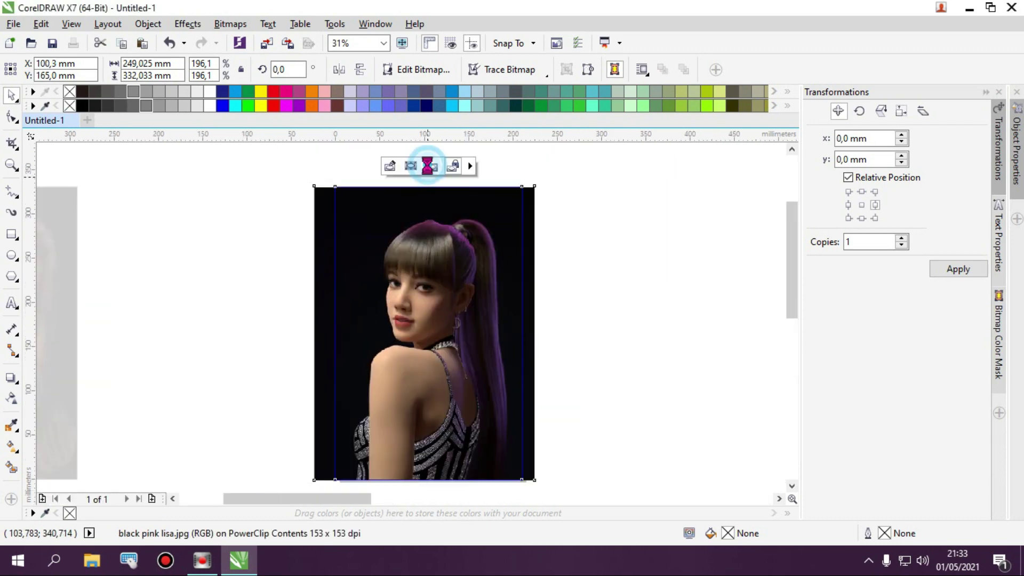
Place a copy of the framed lisa portrait beside the arnold copy, and extract and delete the image from the page frame
click(635, 259)
scroll(635, 258, down, 1)
drag(354, 302, 288, 302)
drag(560, 314, 368, 306)
click(558, 326)
click(536, 389)
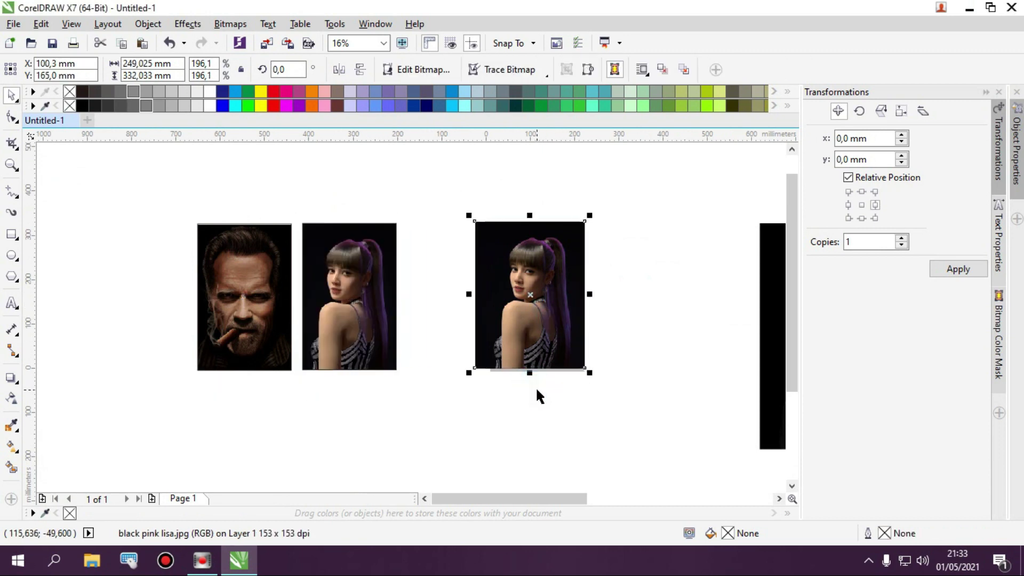
key(Delete)
Bring the jason statham image next to the page and PowerClip it inside the empty frame
scroll(425, 344, down, 2)
scroll(617, 325, up, 2)
drag(658, 326, 491, 297)
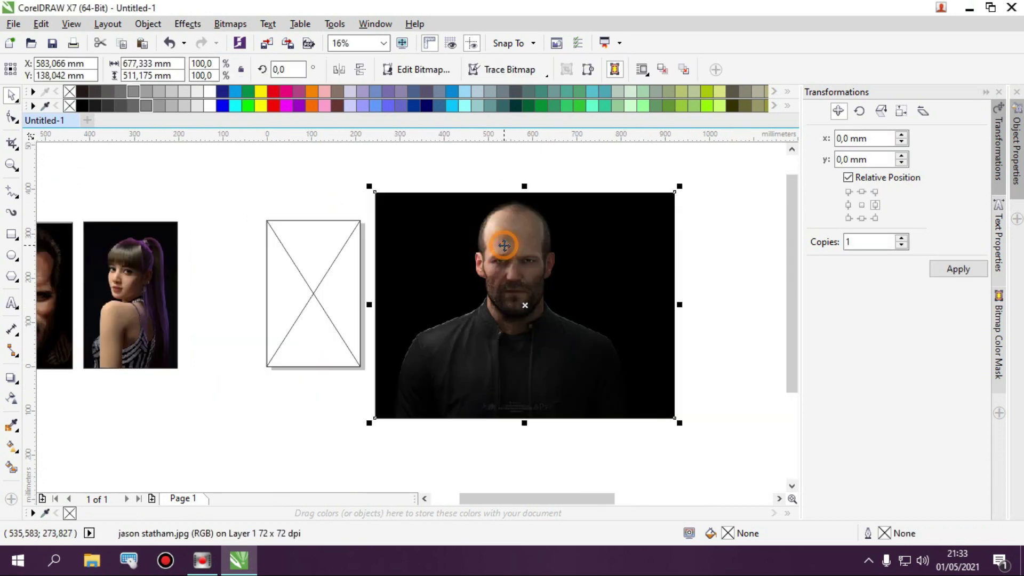
right_click(503, 240)
click(560, 130)
click(277, 297)
Edit the PowerClip contents, scaling the jason statham image about its centre to 65.4% and shifting it slightly right to centre the head
scroll(554, 393, down, 1)
scroll(408, 336, up, 1)
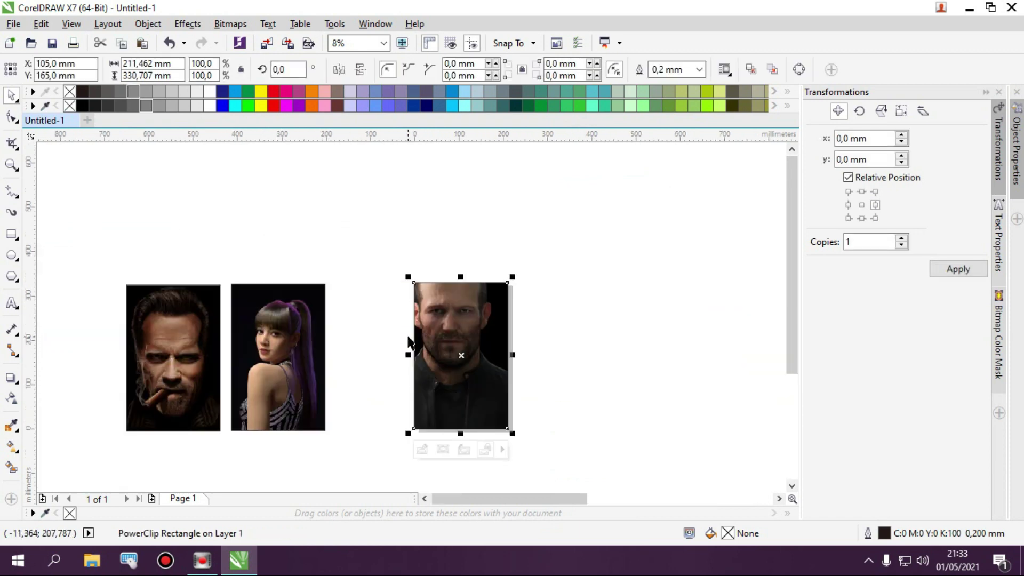
click(421, 443)
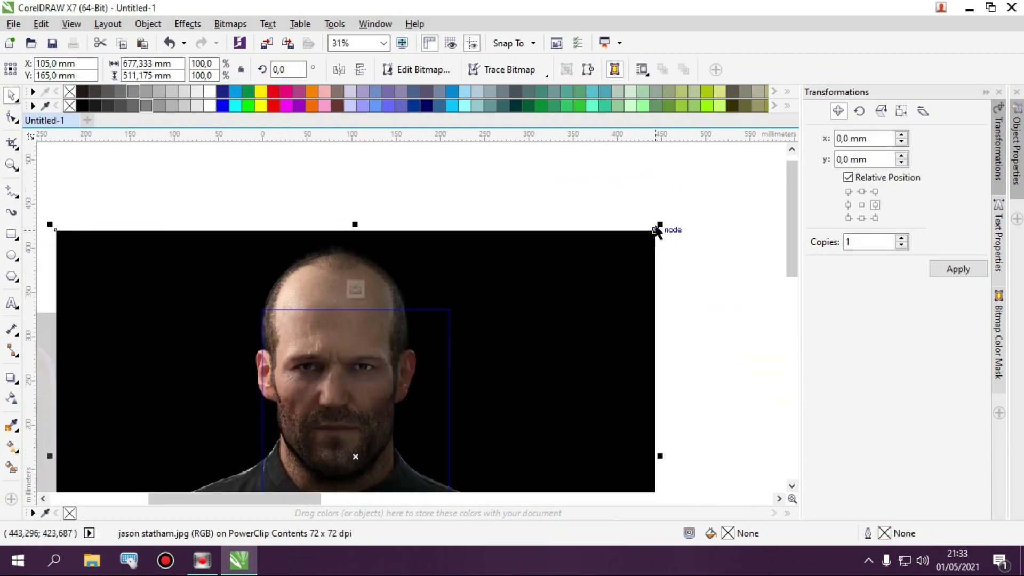
drag(660, 224, 641, 300)
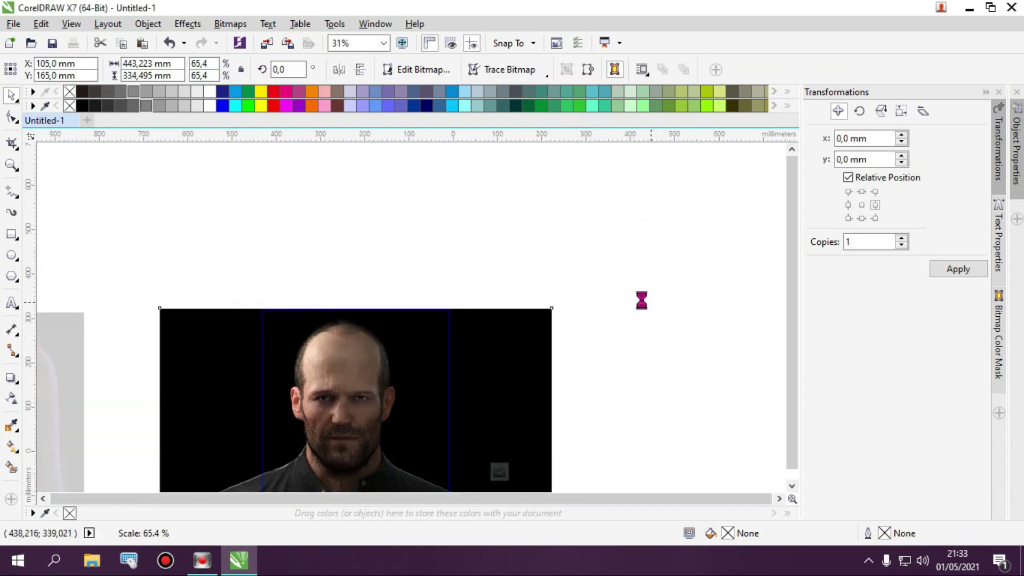
drag(523, 363, 535, 362)
click(488, 210)
click(663, 213)
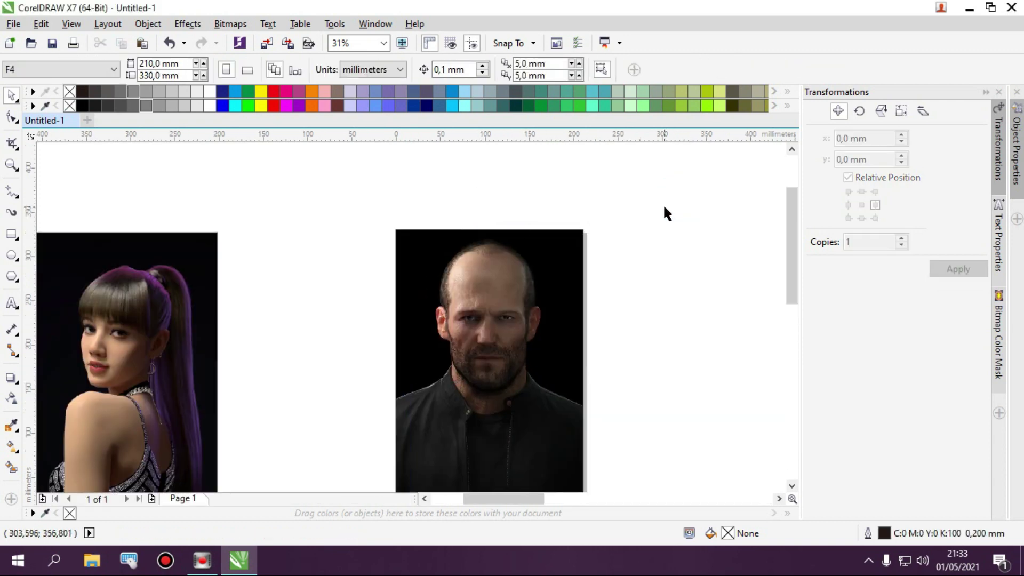
Place a copy of the framed jason statham portrait left of the arnold copy, and extract and delete the image from the page frame
scroll(663, 212, down, 2)
click(541, 289)
drag(541, 283, 174, 283)
right_click(174, 283)
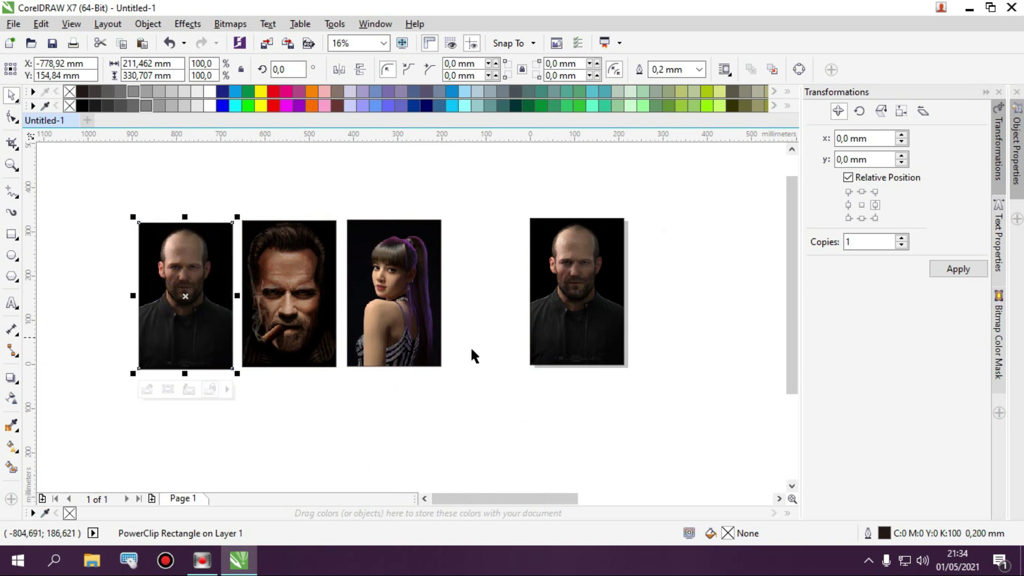
click(585, 296)
click(580, 387)
key(Delete)
Bring the jennie black pink image next to the page and PowerClip it inside the empty frame
scroll(362, 298, down, 1)
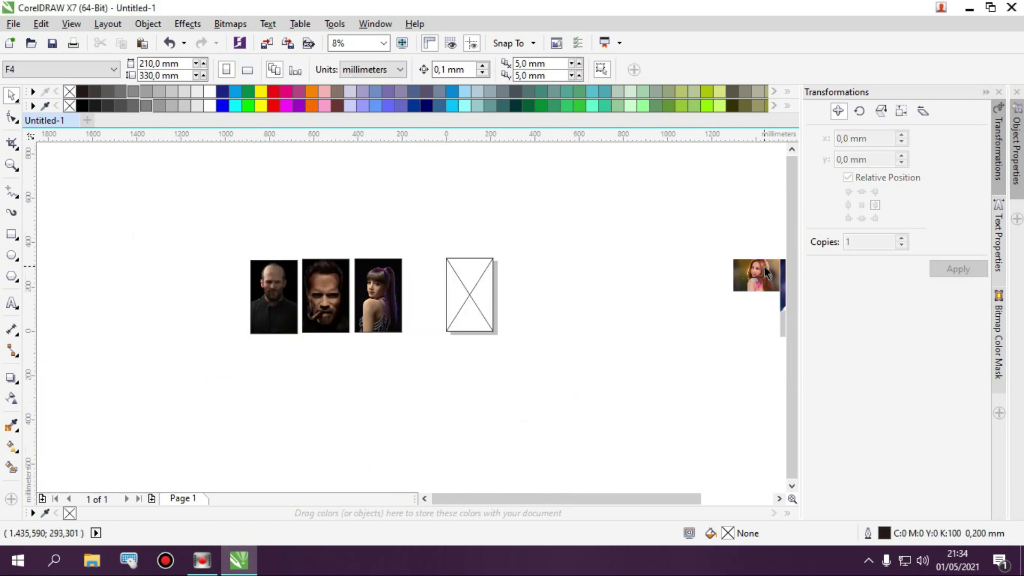
drag(762, 269, 537, 277)
scroll(523, 278, up, 2)
right_click(522, 278)
click(555, 130)
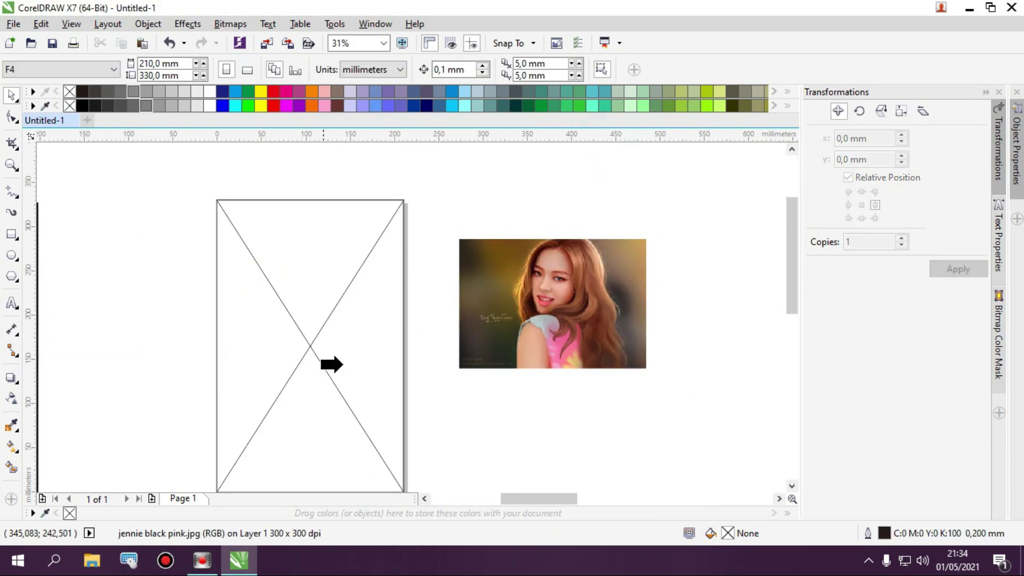
click(334, 363)
Edit the PowerClip contents, scaling the jennie image about its centre to 224.4% and shifting it left to X 95.687 mm
click(271, 182)
click(344, 375)
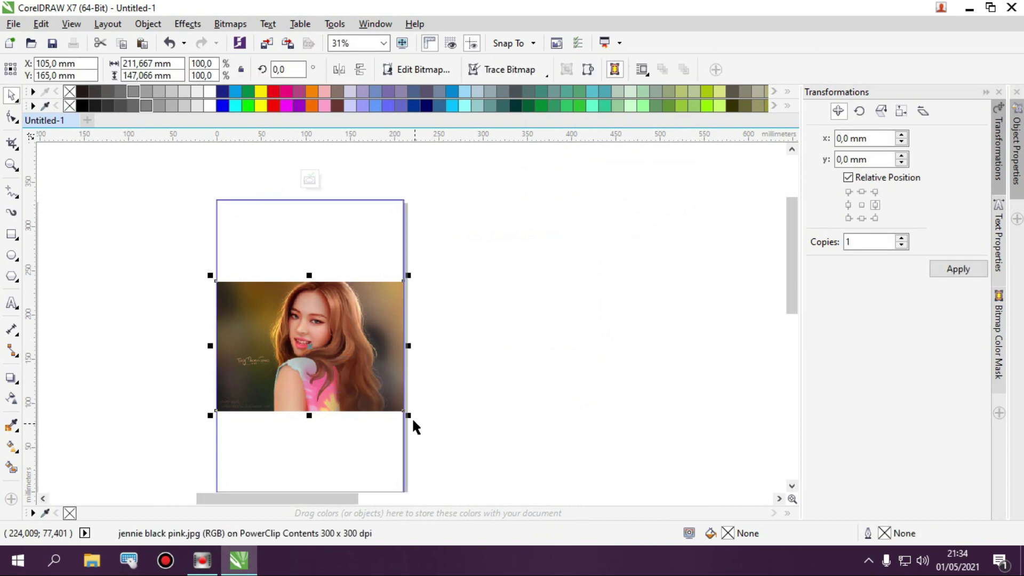
drag(407, 416, 528, 478)
scroll(515, 459, down, 2)
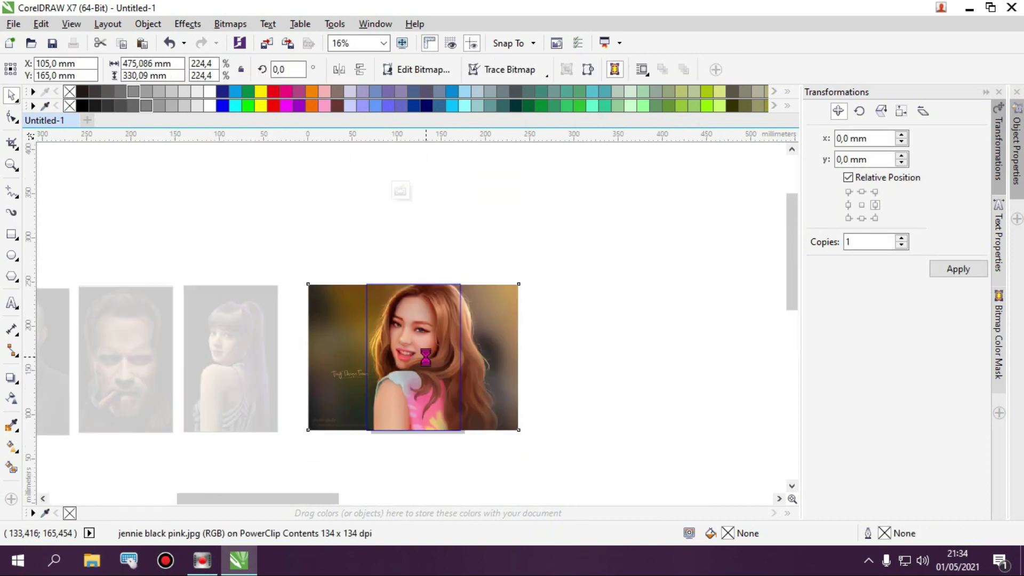
scroll(427, 354, up, 2)
drag(424, 354, 422, 354)
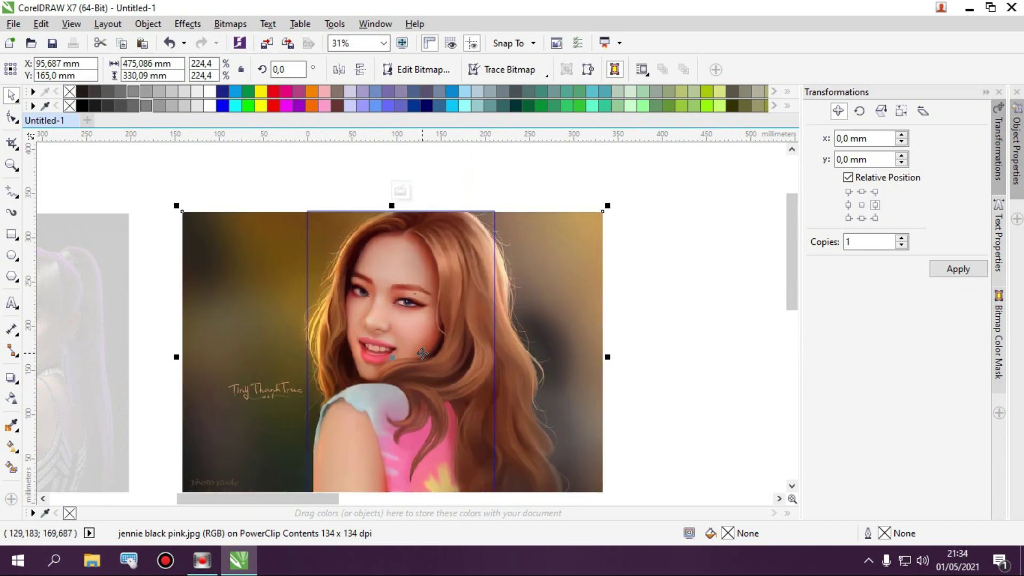
click(400, 191)
click(588, 293)
Place a copy of the framed jennie portrait left of the jason statham copy, and extract and delete the image from the page frame
scroll(587, 292, down, 3)
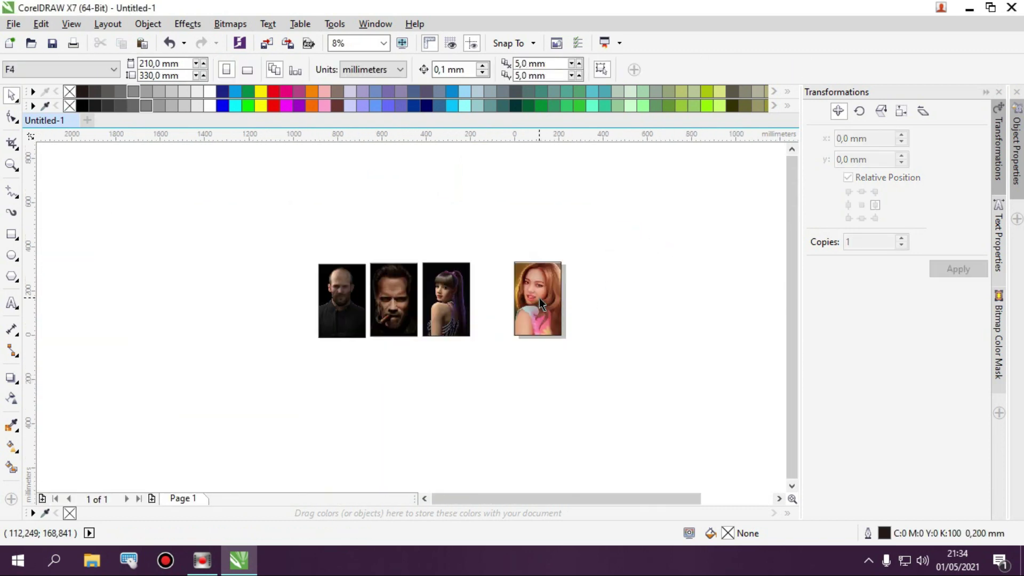
drag(539, 297, 286, 298)
right_click(287, 298)
scroll(510, 318, up, 1)
click(586, 307)
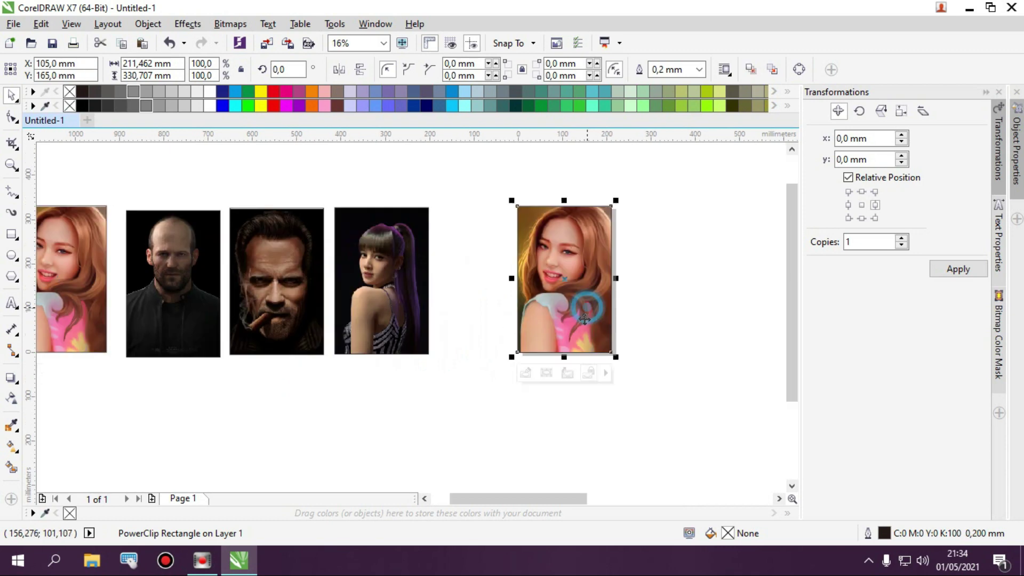
click(568, 373)
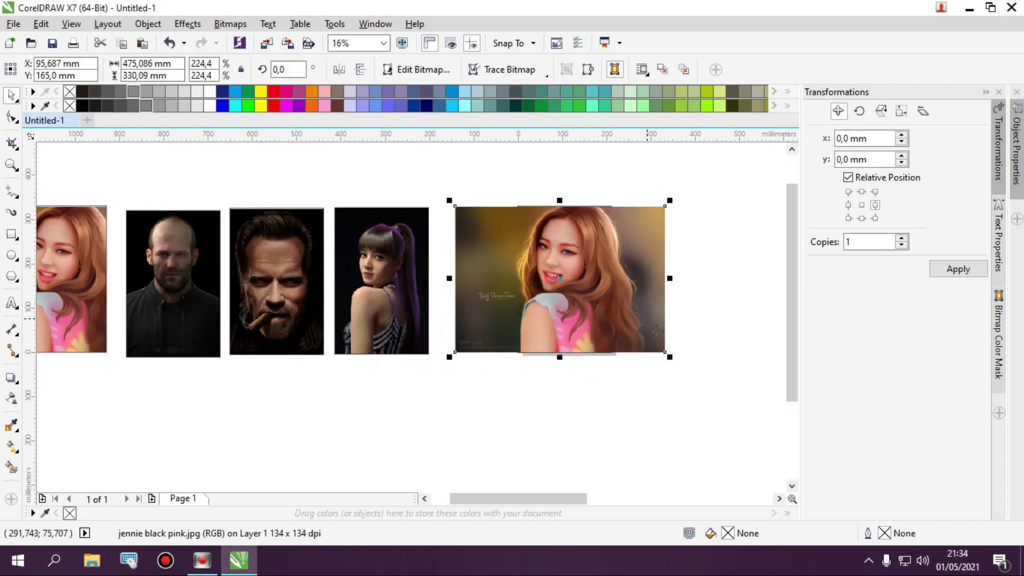
right_click(657, 331)
click(688, 339)
Move the three remaining portraits, jungkook, keanu reeves and tom cruise, together closer to the page
scroll(417, 323, down, 2)
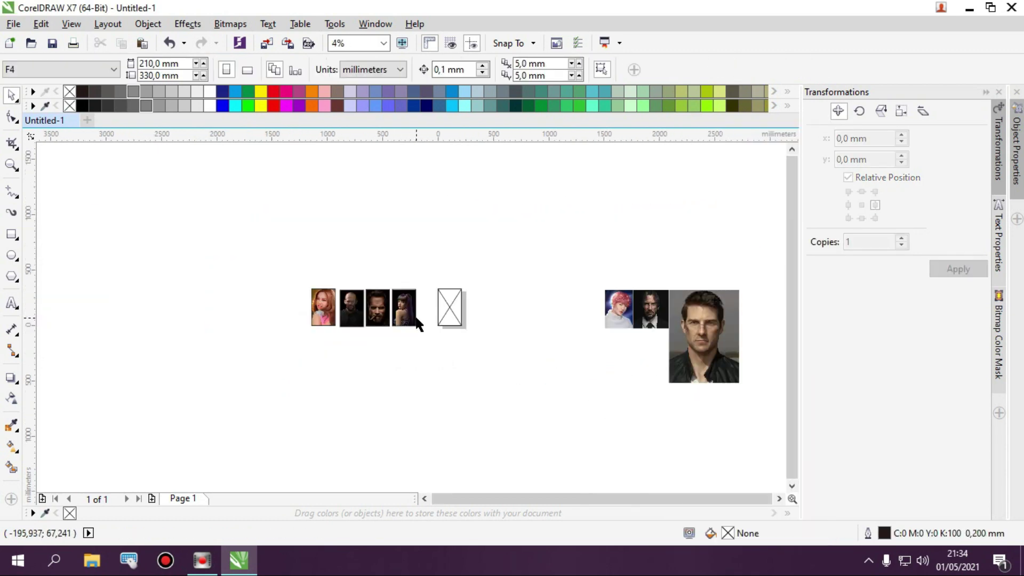
drag(738, 398, 745, 400)
drag(691, 340, 564, 327)
scroll(448, 292, up, 2)
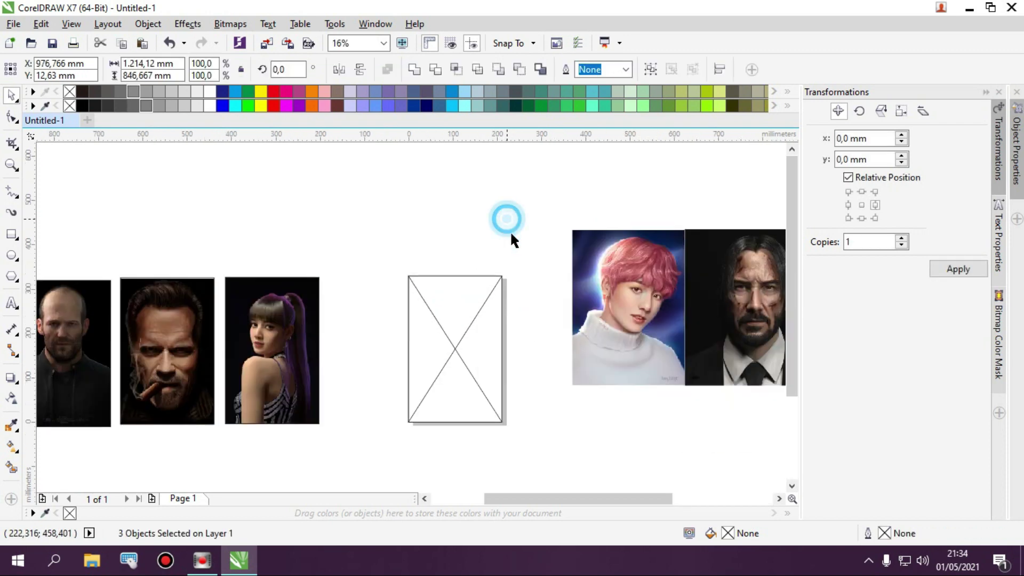
click(510, 230)
PowerClip the jungkook image inside the empty frame on the page
right_click(597, 274)
click(660, 131)
click(451, 348)
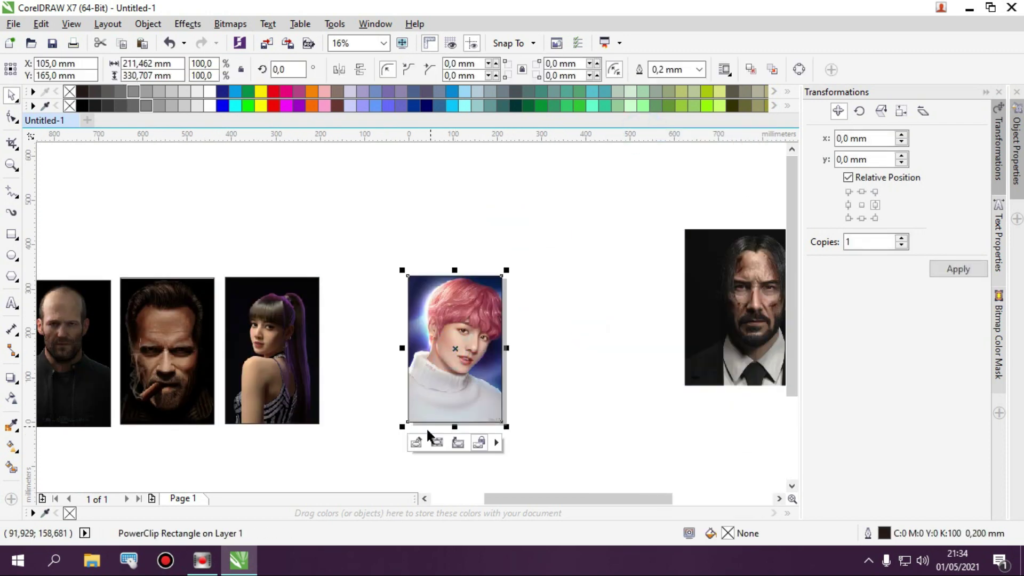
Edit the PowerClip contents, scaling the jungkook image about its centre to 94.1% and shifting it slightly left
click(454, 443)
scroll(497, 275, up, 2)
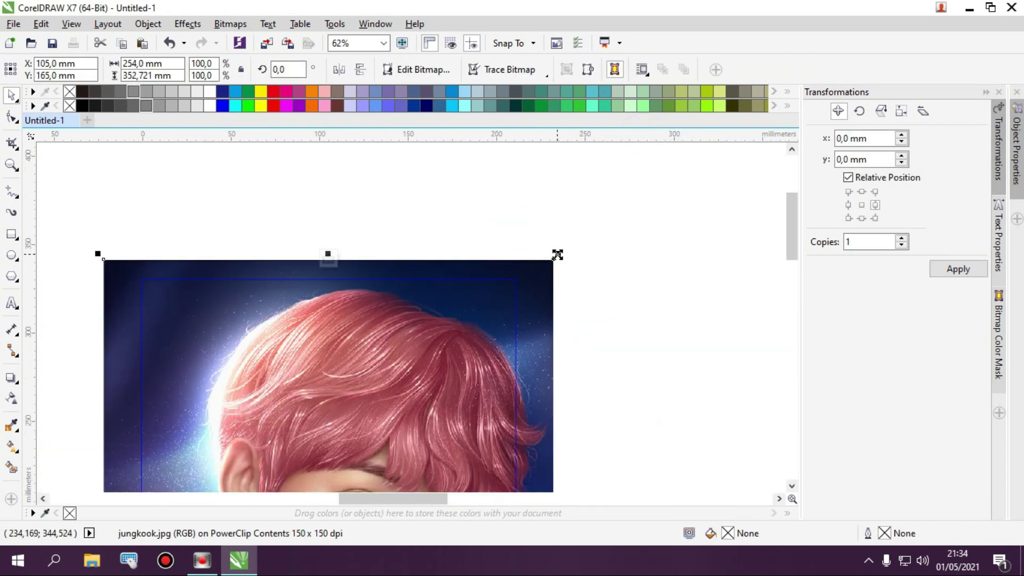
drag(557, 255, 555, 267)
scroll(555, 267, down, 2)
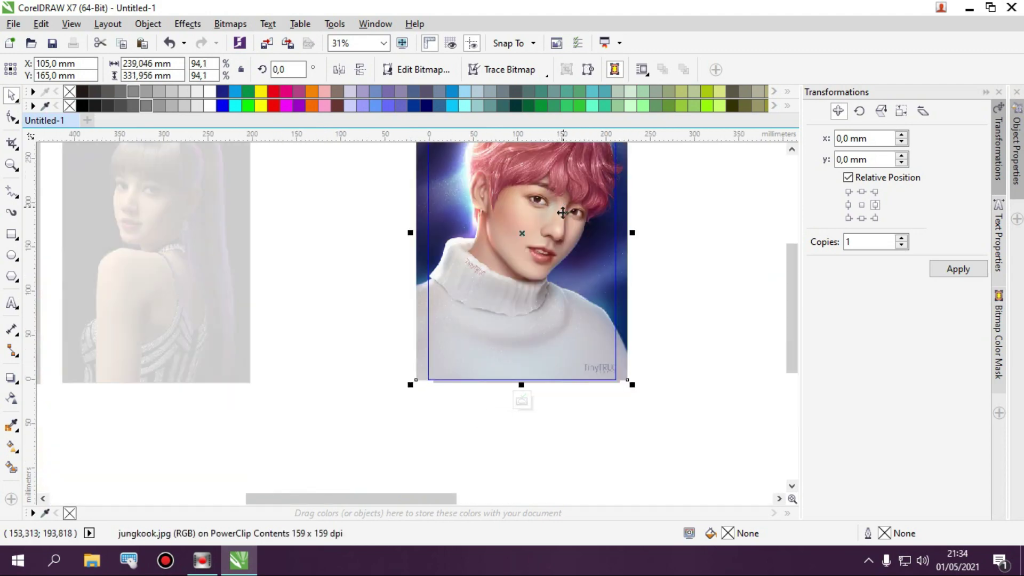
drag(562, 212, 559, 209)
click(521, 405)
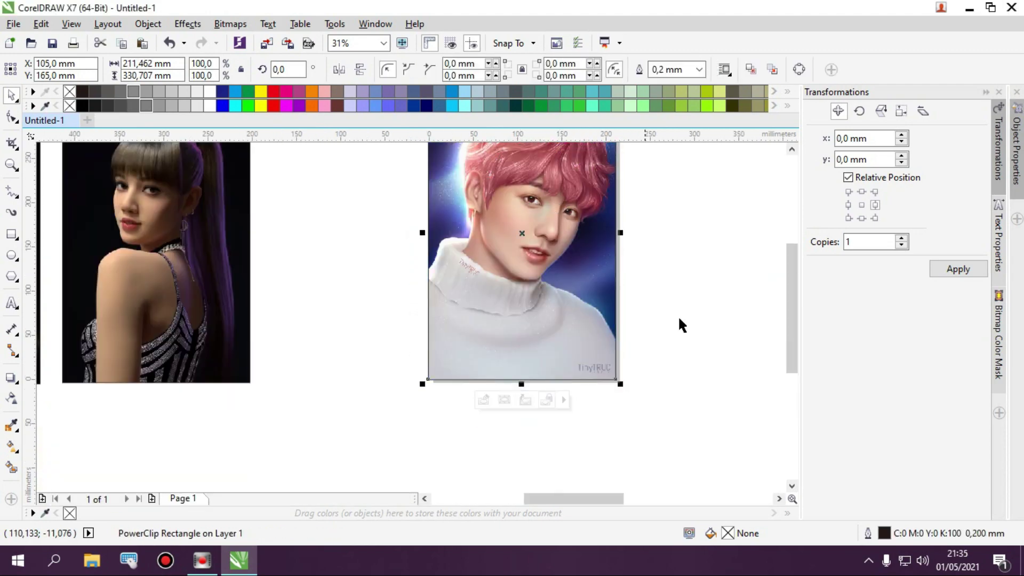
Place a copy of the framed jungkook portrait below the lisa copy, and extract and delete the image from the page frame
click(678, 315)
scroll(656, 330, down, 2)
drag(612, 321, 425, 474)
click(619, 302)
click(614, 402)
key(Delete)
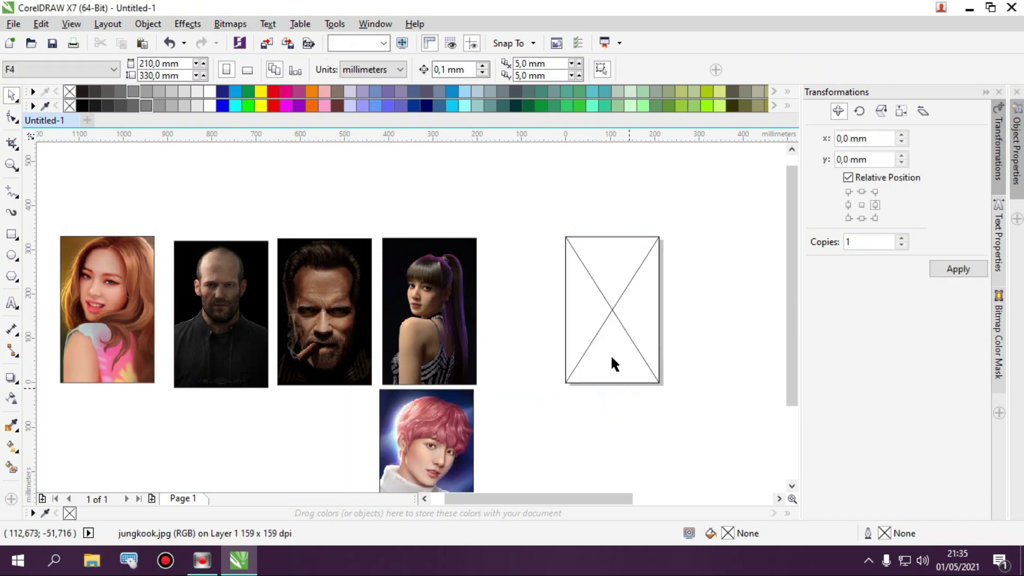
Bring the keanu reeves image next to the page and PowerClip it inside the empty frame
scroll(486, 252, down, 2)
scroll(609, 249, up, 2)
drag(486, 269, 314, 314)
scroll(228, 328, up, 1)
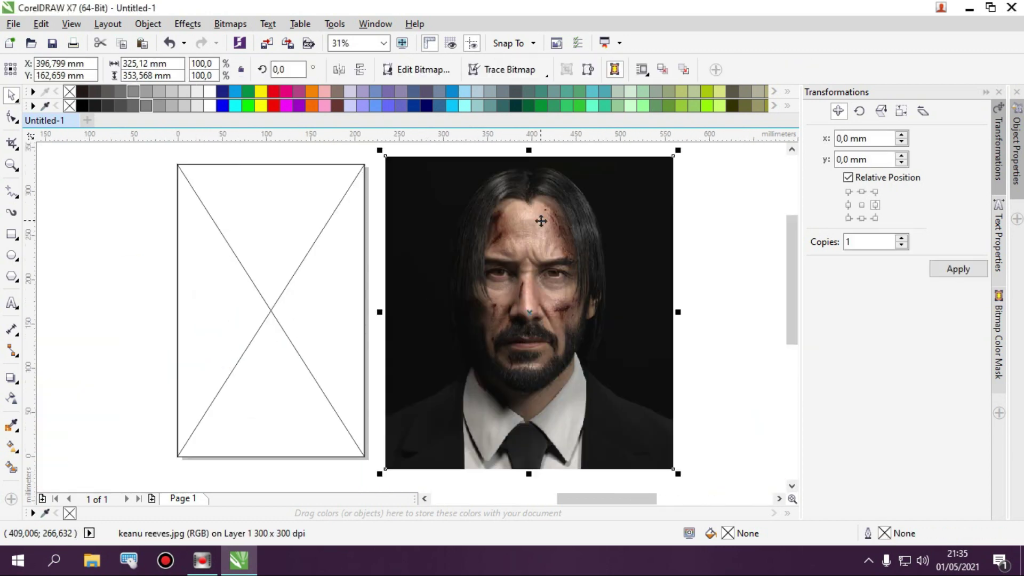
right_click(540, 124)
click(581, 131)
click(271, 333)
Edit the PowerClip contents to fit the keanu reeves image to the frame
scroll(629, 325, down, 1)
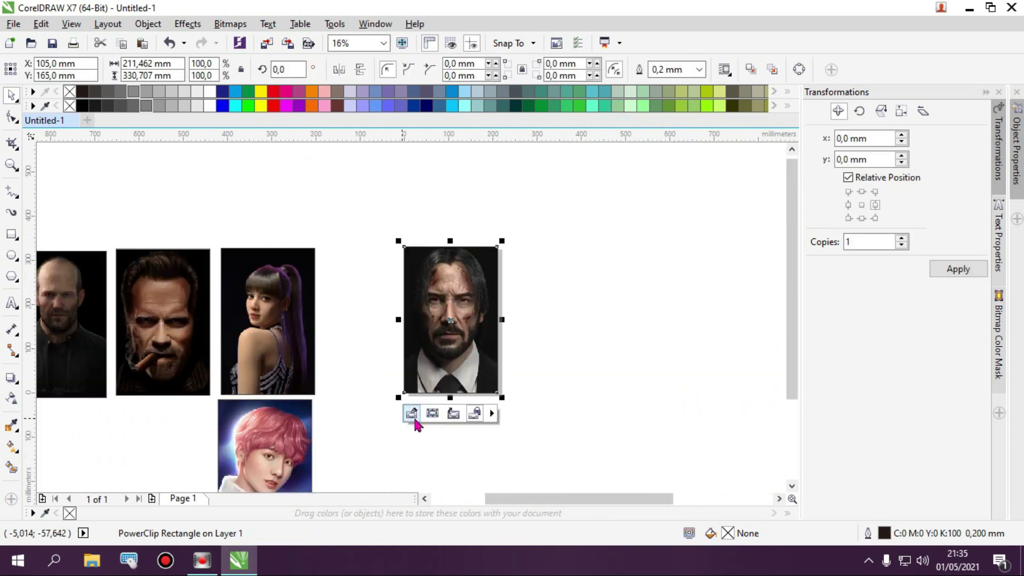
click(416, 419)
scroll(491, 241, up, 2)
drag(621, 235, 462, 315)
click(330, 242)
click(641, 218)
Place a copy of the framed keanu reeves portrait left of the jungkook copy, and extract and delete the image from the page frame
scroll(641, 219, down, 3)
right_click(462, 315)
click(616, 254)
click(603, 316)
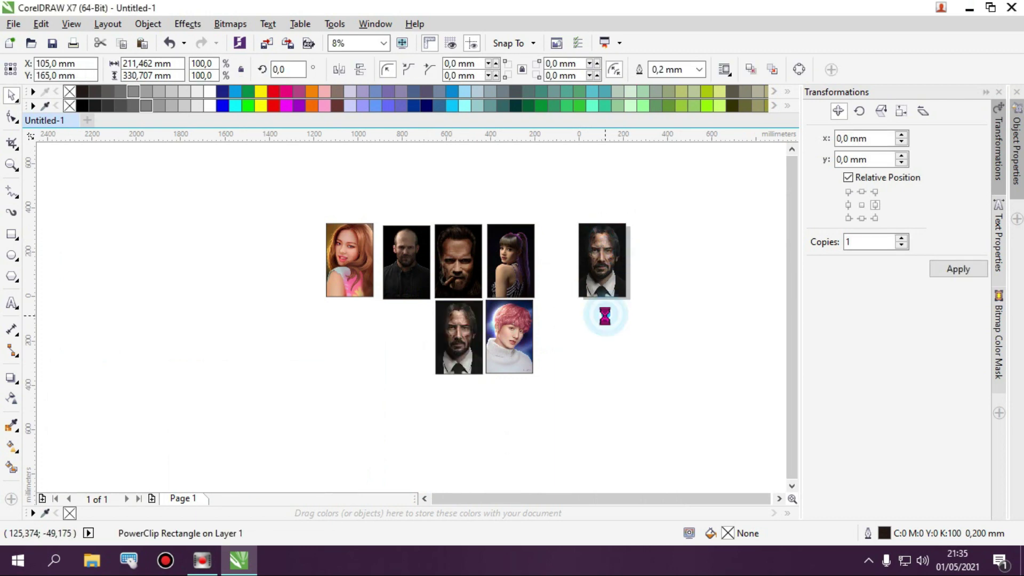
key(Delete)
Bring the tom cruise image closer to the page and PowerClip it inside the empty frame
scroll(509, 253, down, 1)
drag(698, 281, 629, 265)
scroll(594, 233, up, 2)
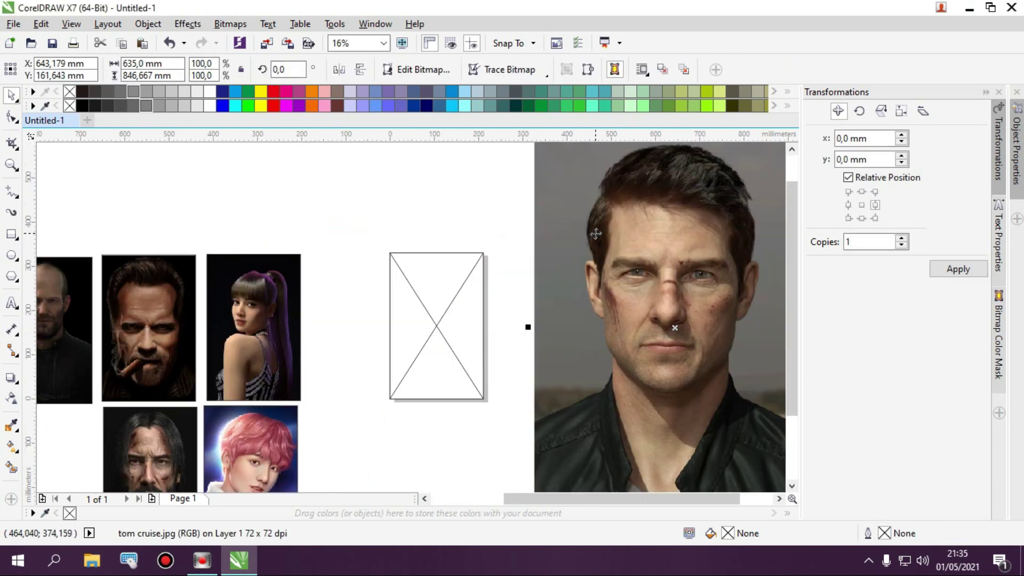
right_click(571, 266)
click(615, 132)
click(420, 329)
Edit the PowerClip contents, scaling the tom cruise image to about 250 × 334 mm and shifting it slightly to fit the frame
click(397, 419)
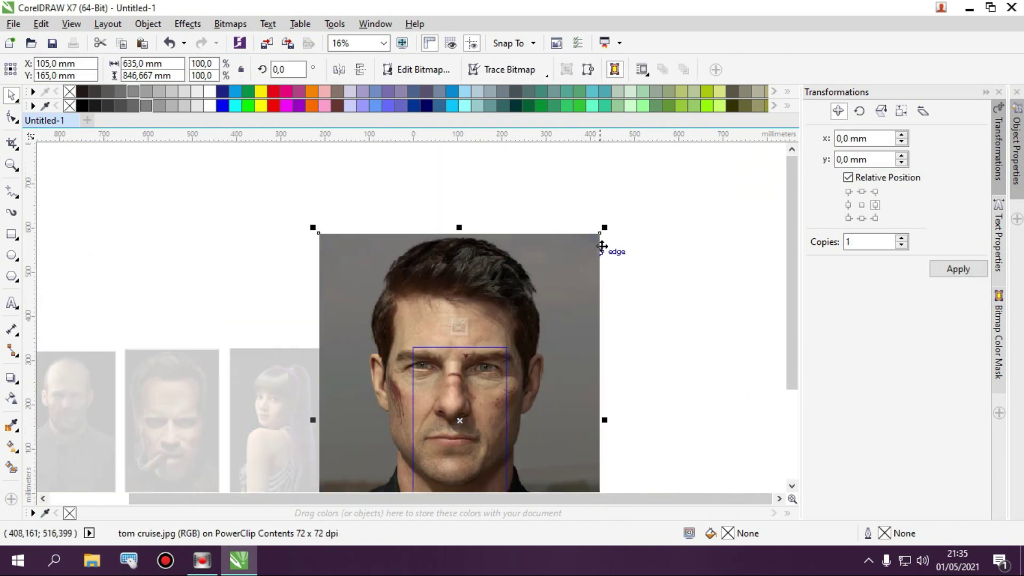
drag(605, 227, 603, 338)
scroll(577, 254, down, 1)
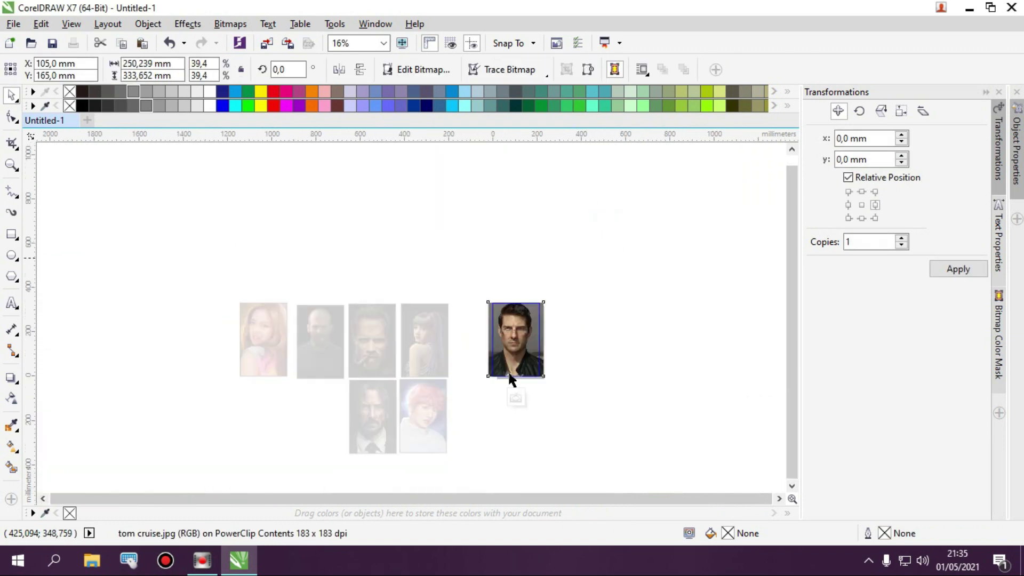
scroll(509, 376, up, 3)
drag(531, 332, 534, 332)
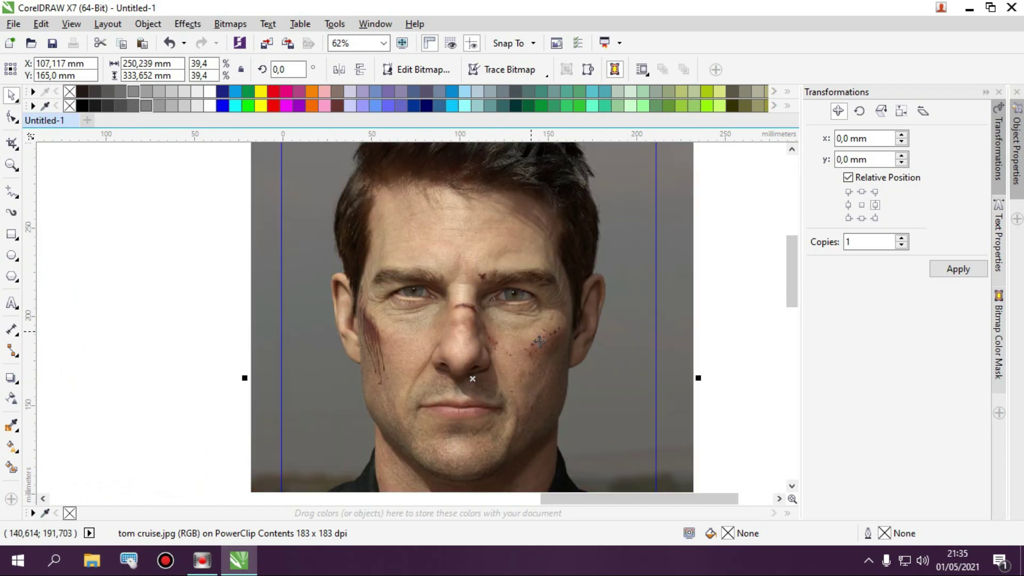
scroll(525, 331, down, 1)
click(500, 192)
click(662, 191)
Move the framed tom cruise portrait off the page to the left of the keanu reeves portrait
scroll(663, 191, down, 1)
scroll(661, 187, down, 1)
drag(619, 220, 425, 300)
scroll(469, 200, up, 1)
click(703, 253)
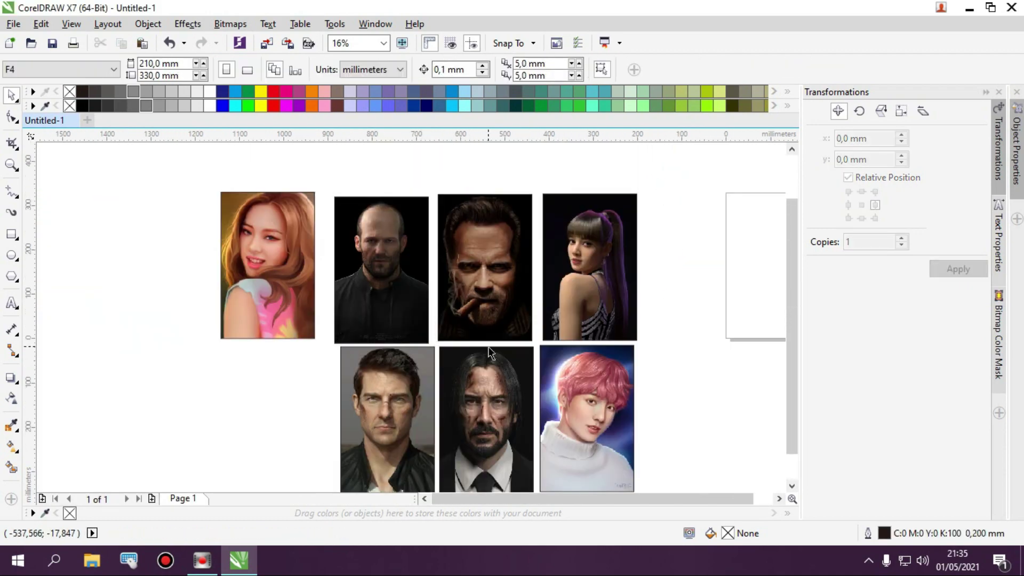
Move the framed portrait of the bald man onto page 1 and center it on the page
click(386, 311)
scroll(377, 309, down, 1)
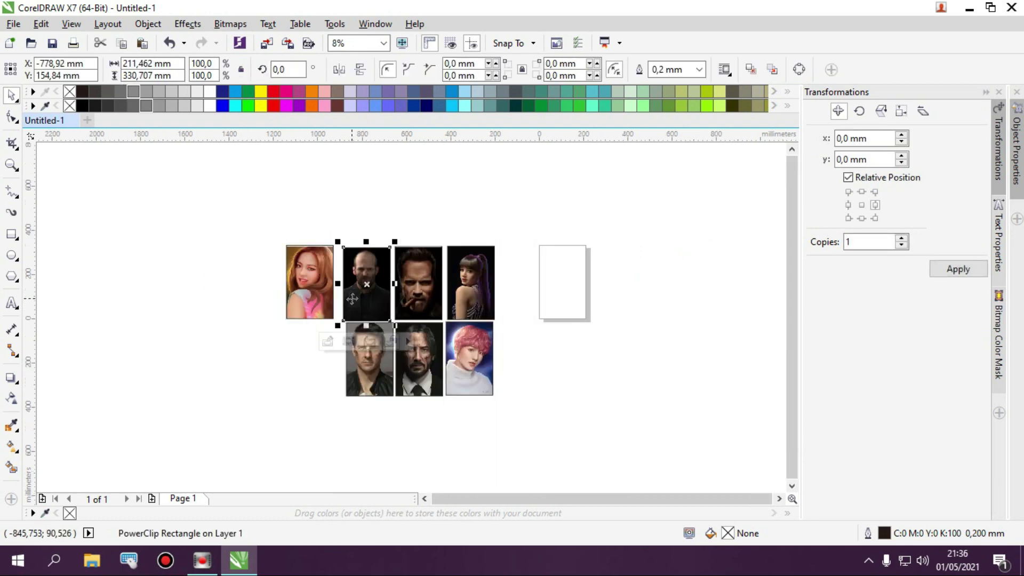
drag(358, 288, 558, 284)
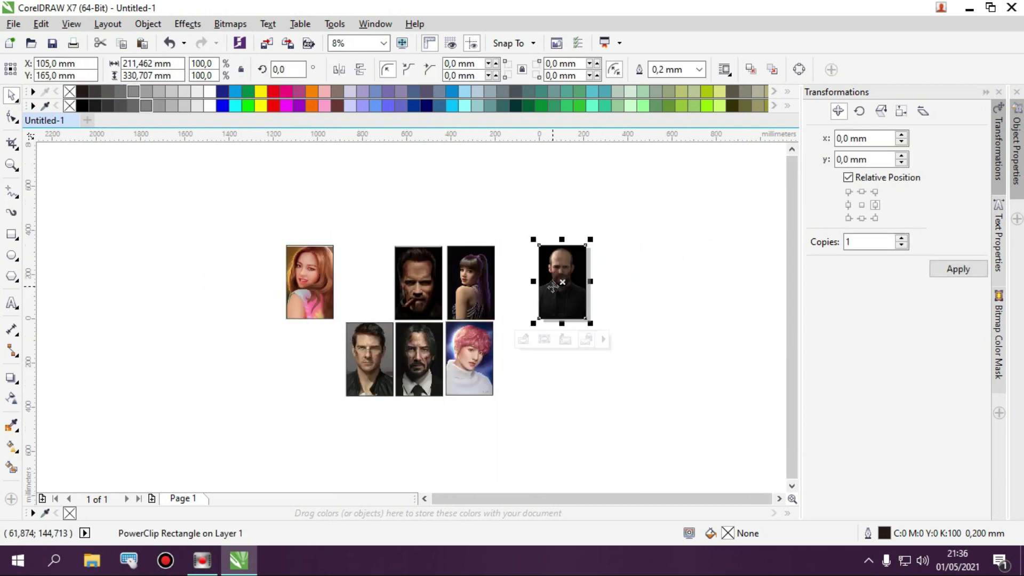
click(242, 455)
Add pages 2 and 3, centering the cigar smoker's portrait on page 2 and the tom cruise portrait on page 3
click(152, 499)
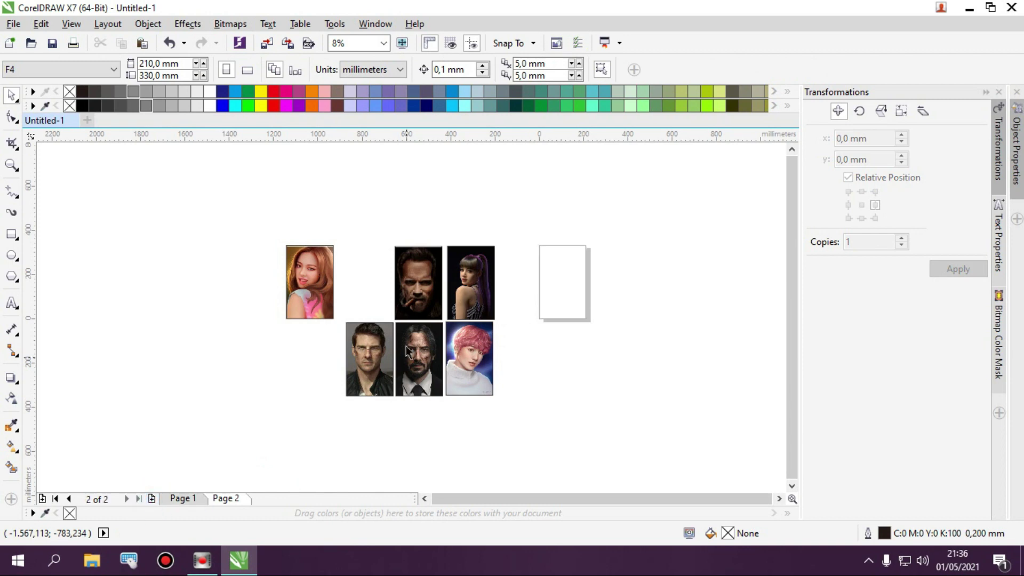
drag(417, 283, 573, 283)
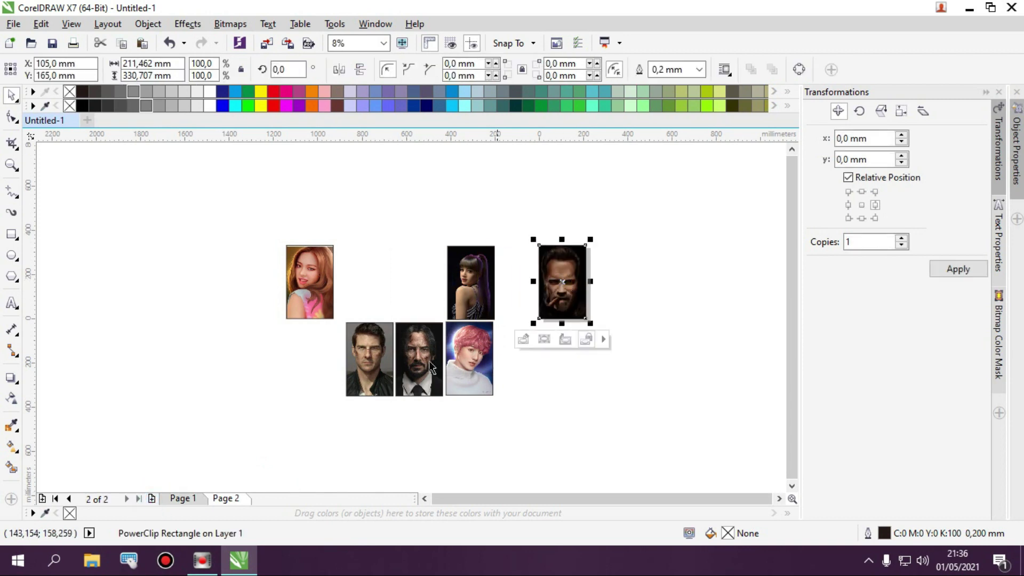
click(152, 499)
drag(379, 353, 563, 281)
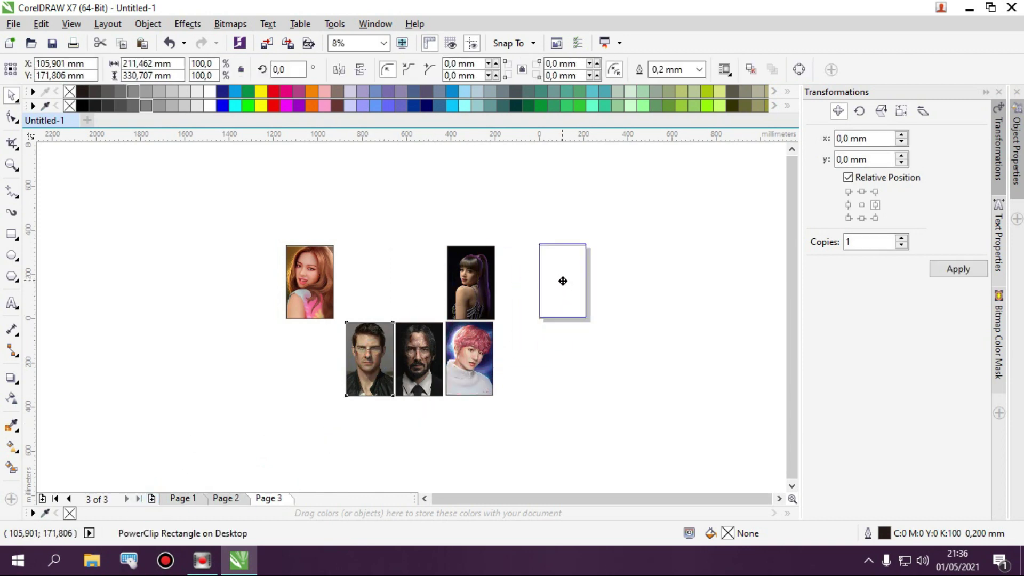
Add pages 4 and 5, centering the keanu reeves portrait on page 4 and the ponytailed woman's portrait on page 5
click(152, 499)
drag(553, 297, 554, 298)
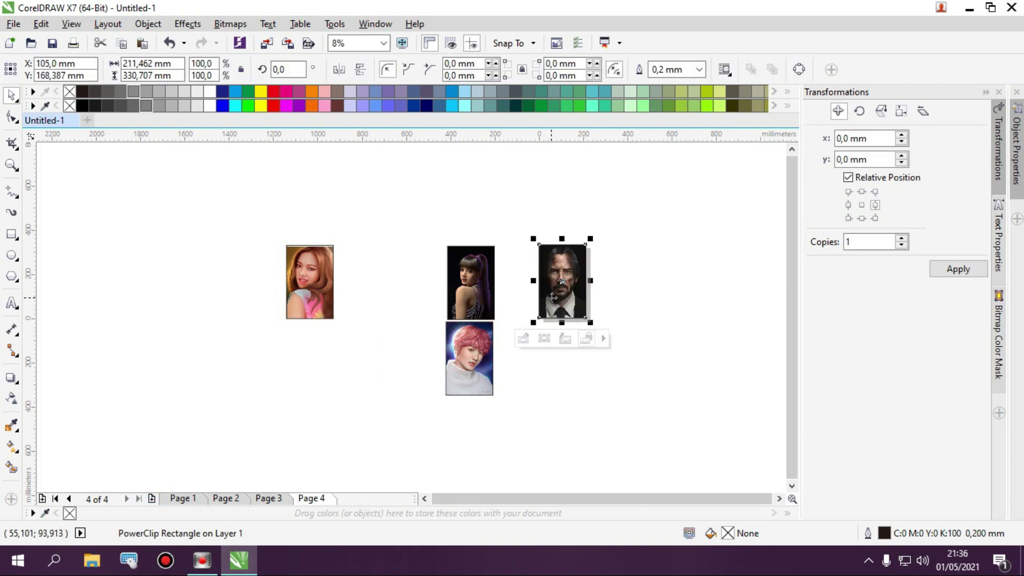
click(149, 499)
drag(461, 294, 553, 292)
key(p)
Add pages 6 and 7, centering the jungkook portrait on page 6 and the portrait of the woman in pink on page 7
click(152, 499)
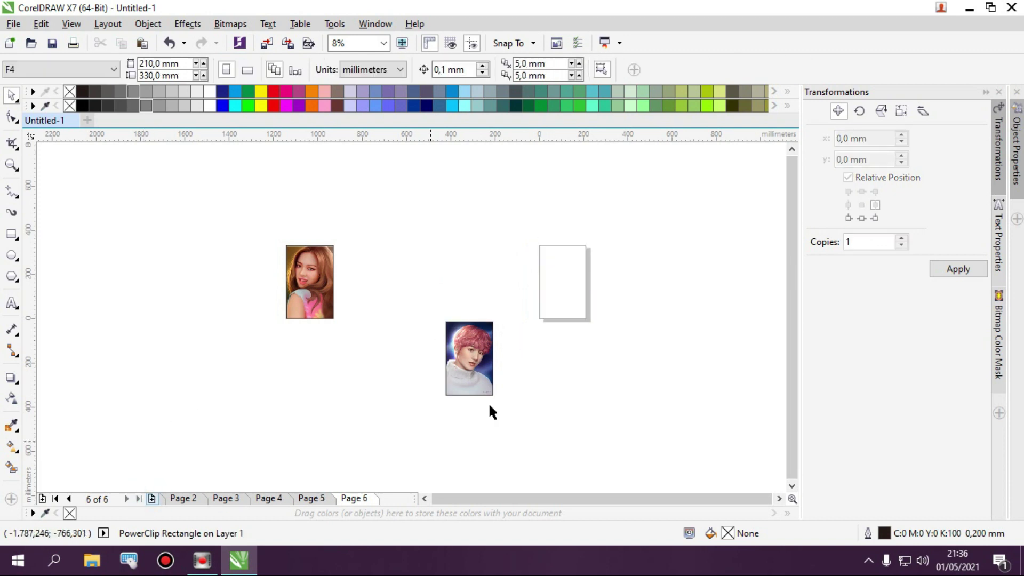
drag(476, 362, 570, 287)
click(570, 287)
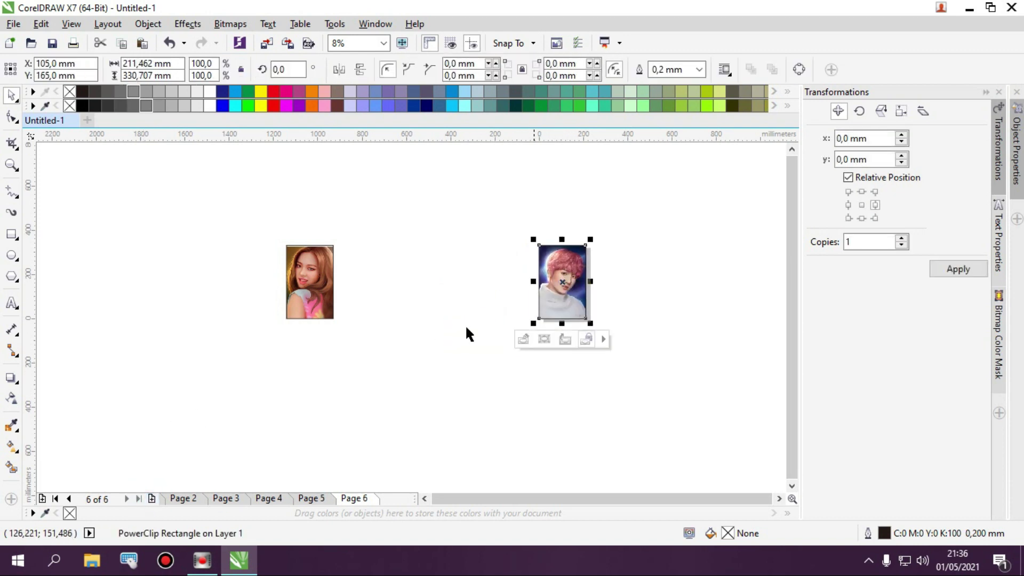
click(152, 498)
click(326, 277)
click(572, 271)
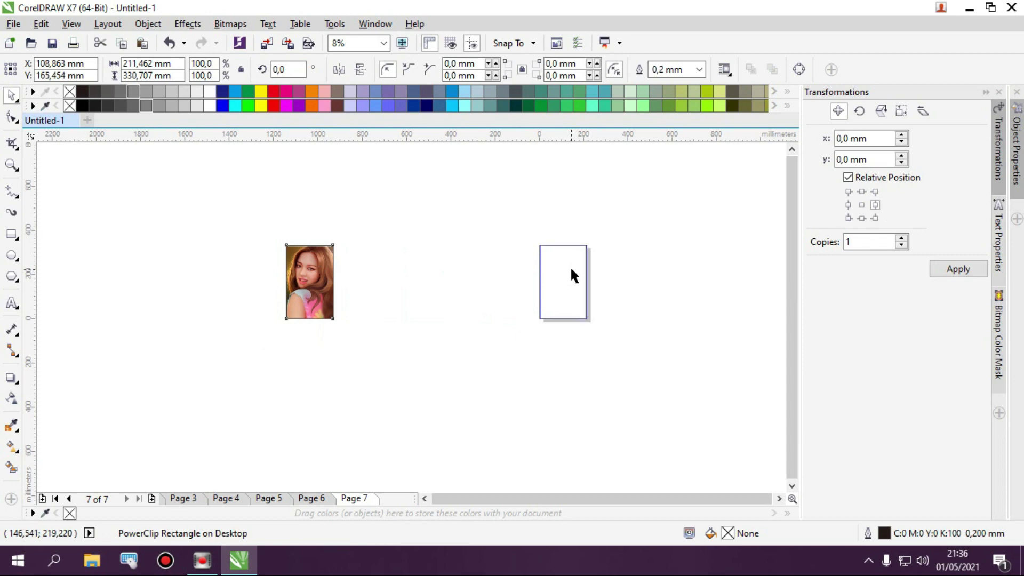
click(571, 270)
click(441, 373)
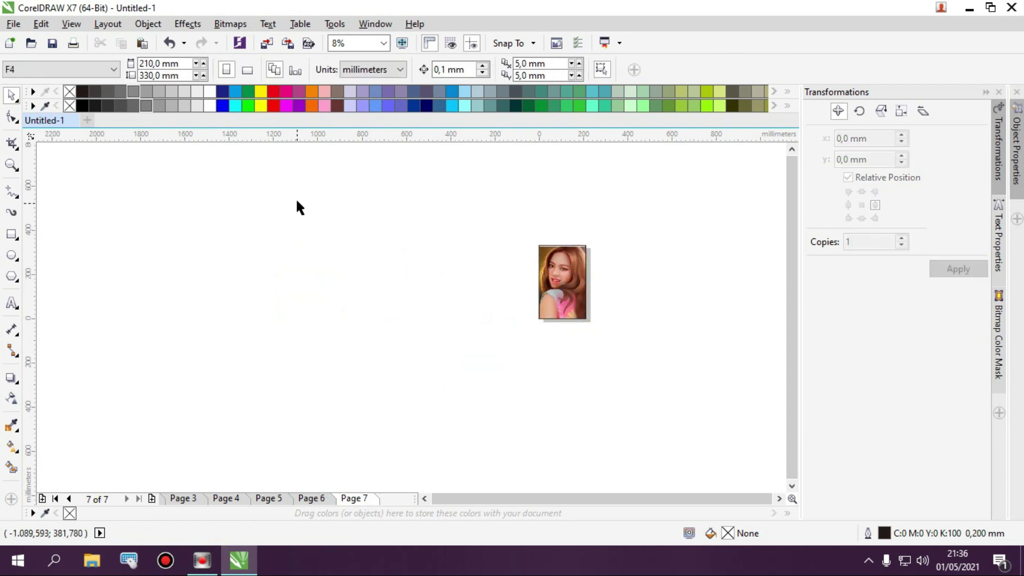
Set the EPSON L310 print preferences to document size Kertas F4 and paper type Premium Presentation Paper Matte
click(72, 42)
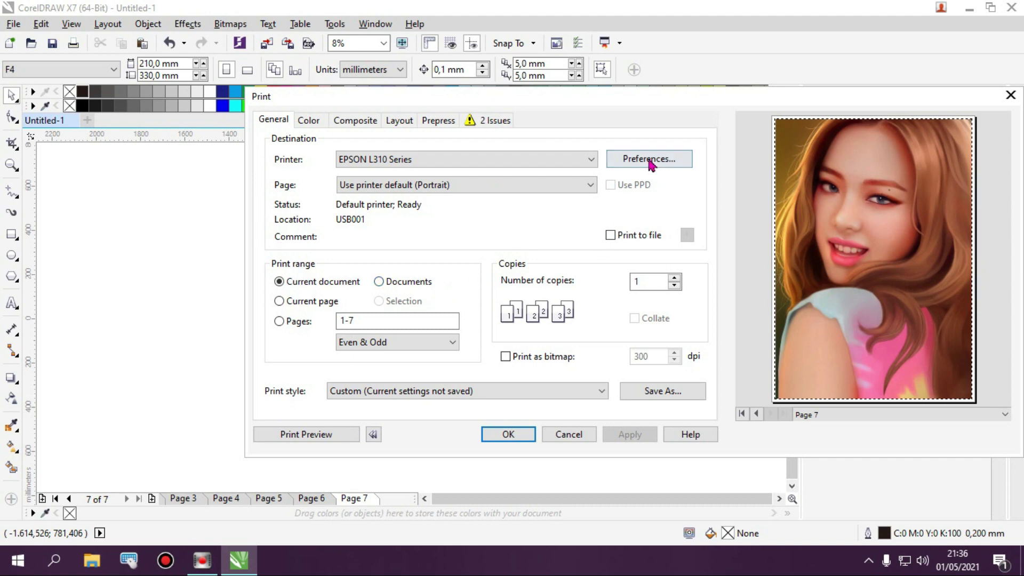
click(650, 163)
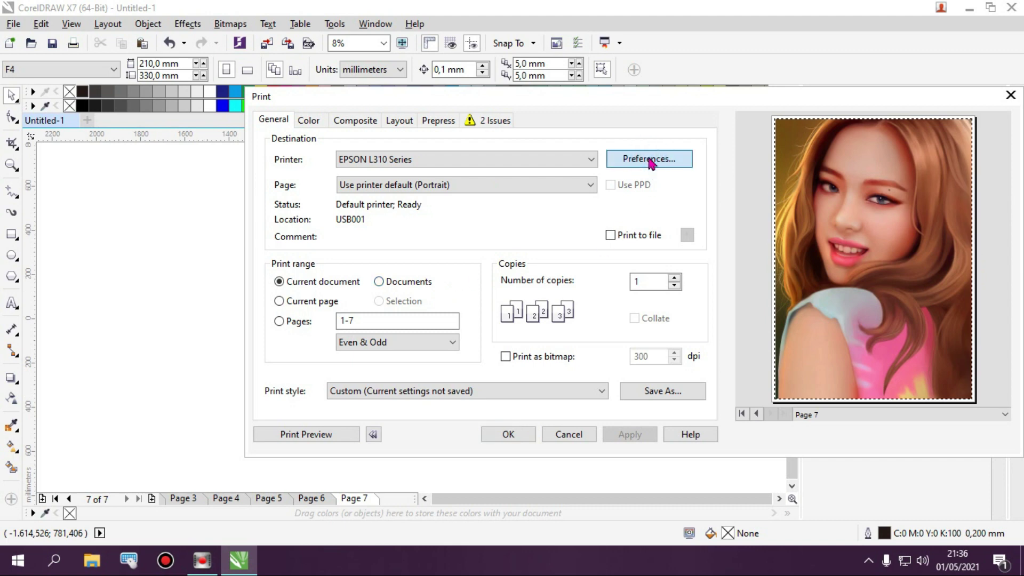
click(631, 203)
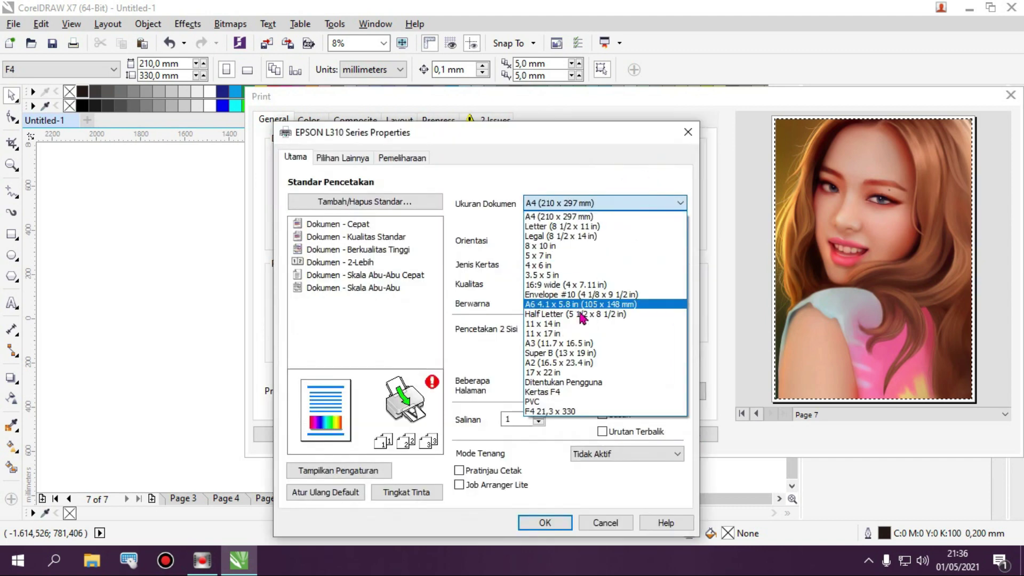
click(554, 392)
click(628, 265)
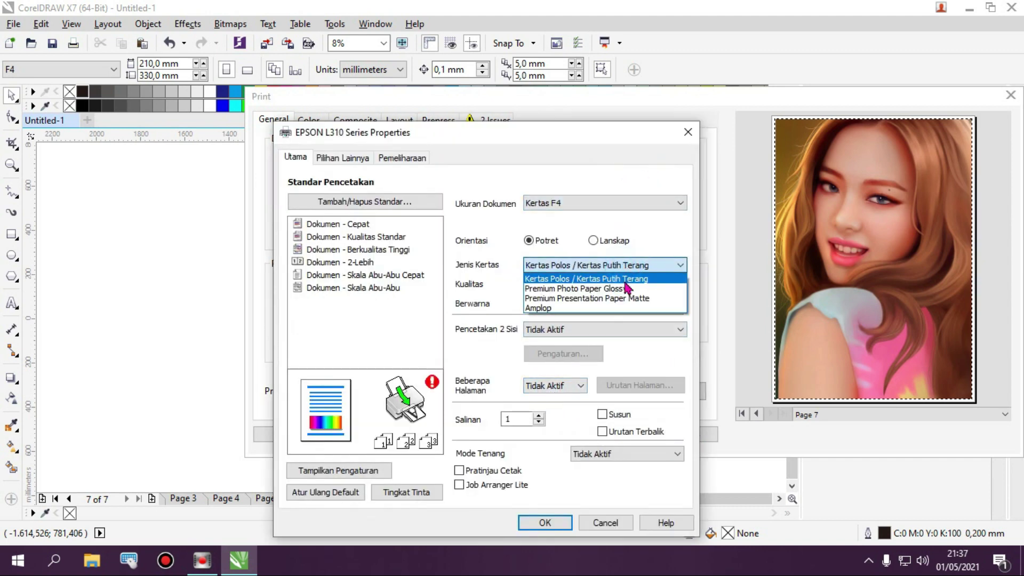
click(621, 298)
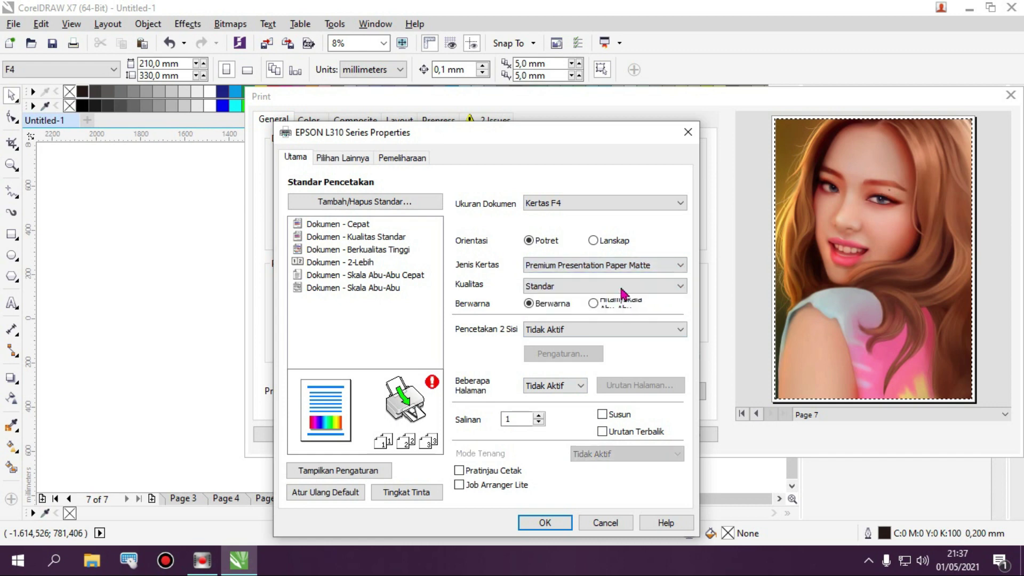
click(544, 522)
Open the print preview and check every portrait page from page 7 back to page 1
click(292, 438)
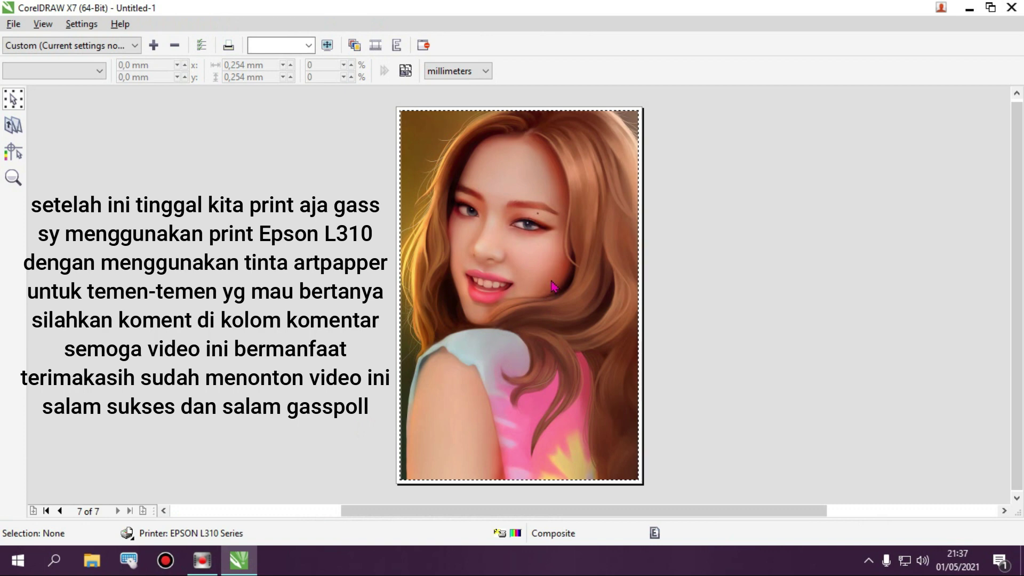
click(60, 512)
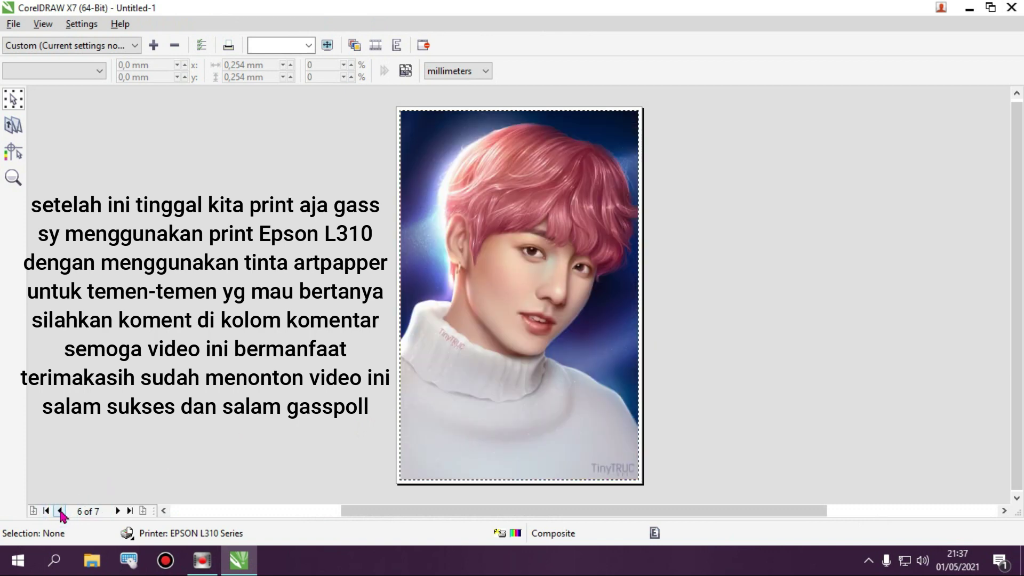
click(60, 511)
click(60, 512)
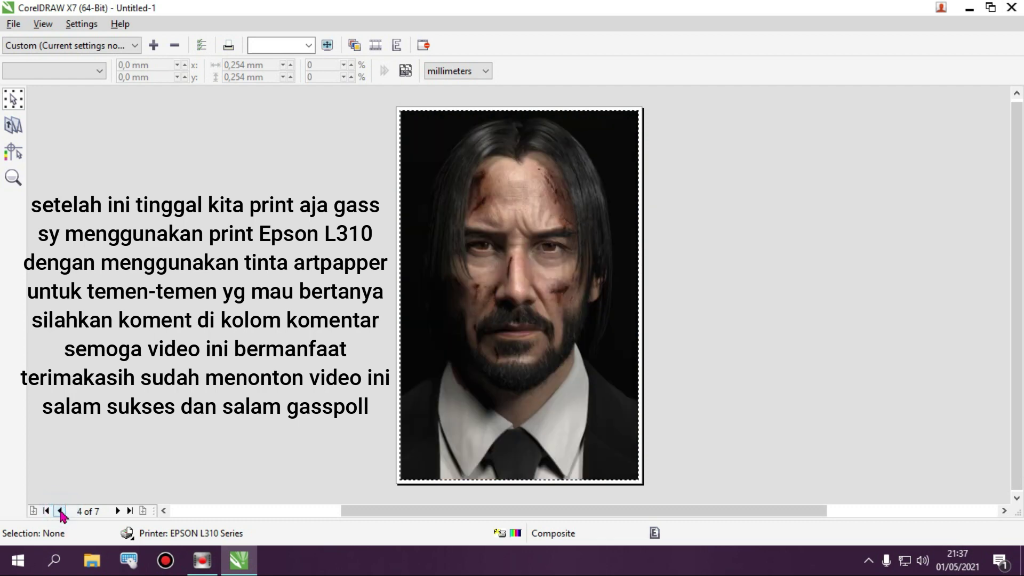
click(60, 512)
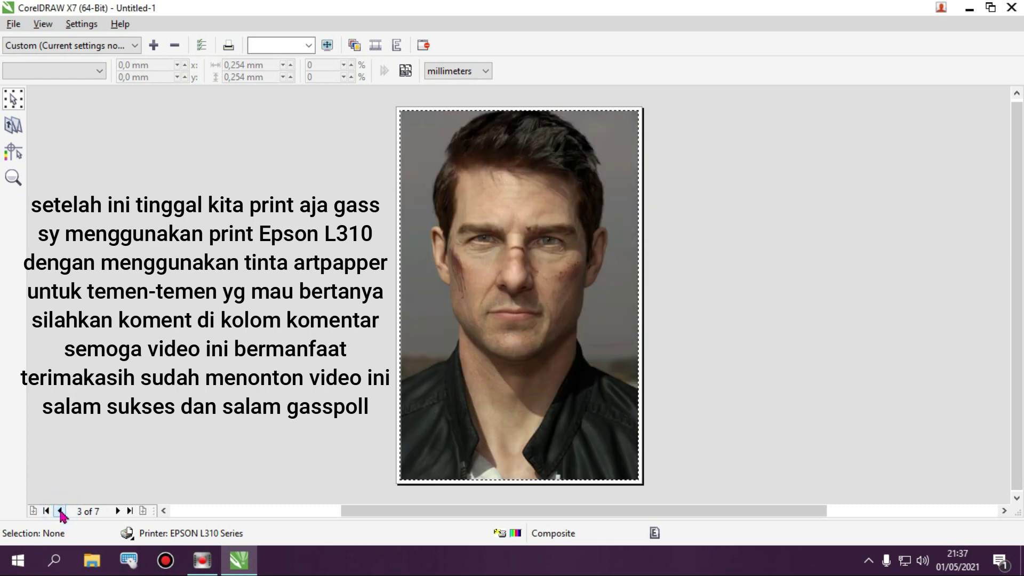
click(61, 511)
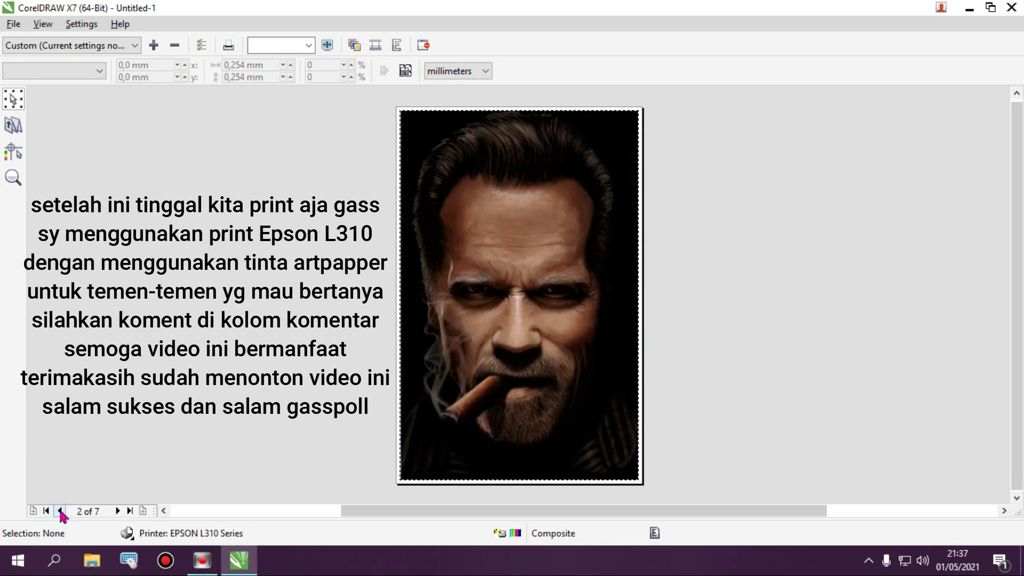
click(60, 511)
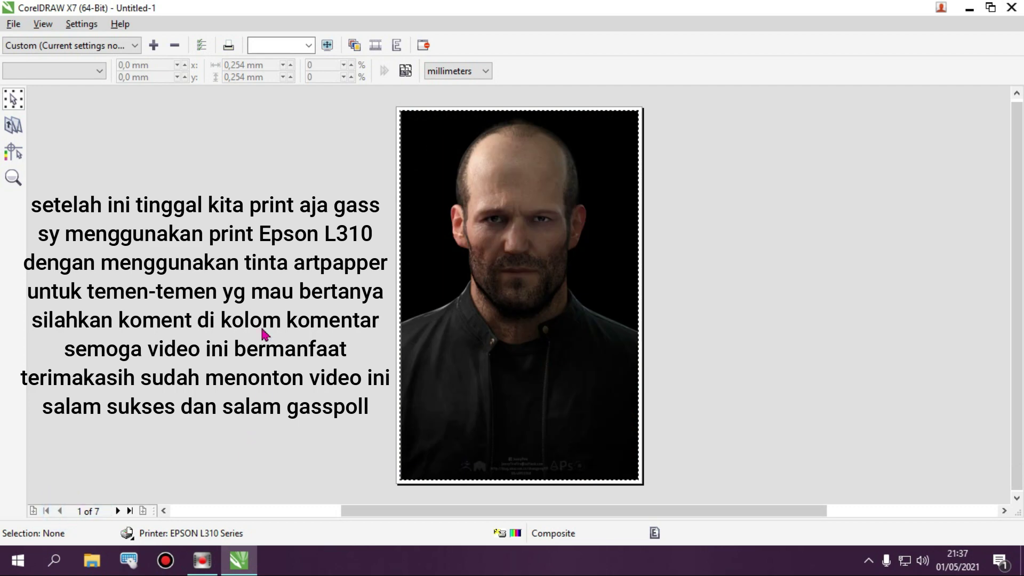